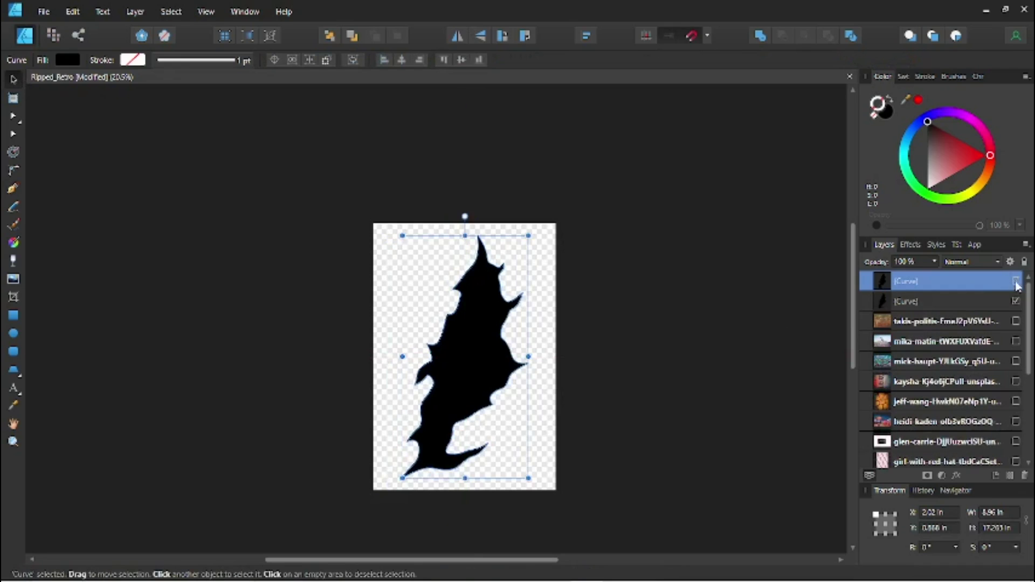
# Show the turquoise graffiti image, rotate it about 64 degrees over the torn shape at about 19 in wide, and clip it inside the curve
pyautogui.scroll(3, 453, 411)
pyautogui.moveTo(605, 396); pyautogui.dragTo(561, 395)
pyautogui.scroll(-1, 545, 400)
pyautogui.click(1016, 362)
pyautogui.click(556, 433)
pyautogui.scroll(-2, 652, 497)
pyautogui.moveTo(656, 496); pyautogui.dragTo(668, 334)
pyautogui.moveTo(591, 362); pyautogui.dragTo(588, 348)
pyautogui.moveTo(403, 465); pyautogui.dragTo(375, 481)
pyautogui.moveTo(629, 335); pyautogui.dragTo(631, 326)
pyautogui.moveTo(955, 362); pyautogui.dragTo(955, 311)
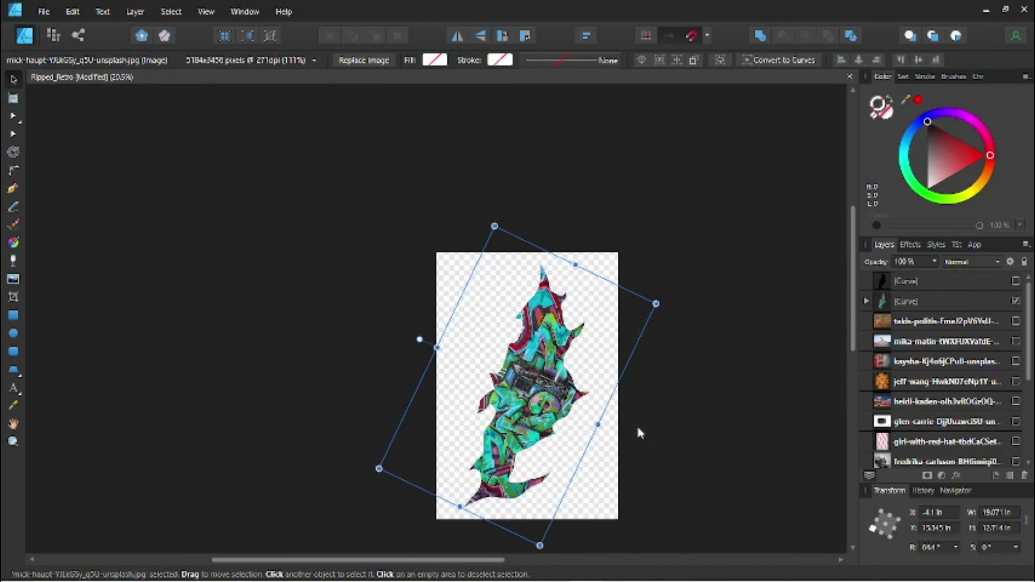
pyautogui.click(637, 426)
# Show the pay phone image, place it over the lower part of the torn shape, and clip it inside the curve above the graffiti
pyautogui.scroll(6, 510, 441)
pyautogui.scroll(4, 717, 419)
pyautogui.scroll(-3, 717, 419)
pyautogui.scroll(-5, 718, 422)
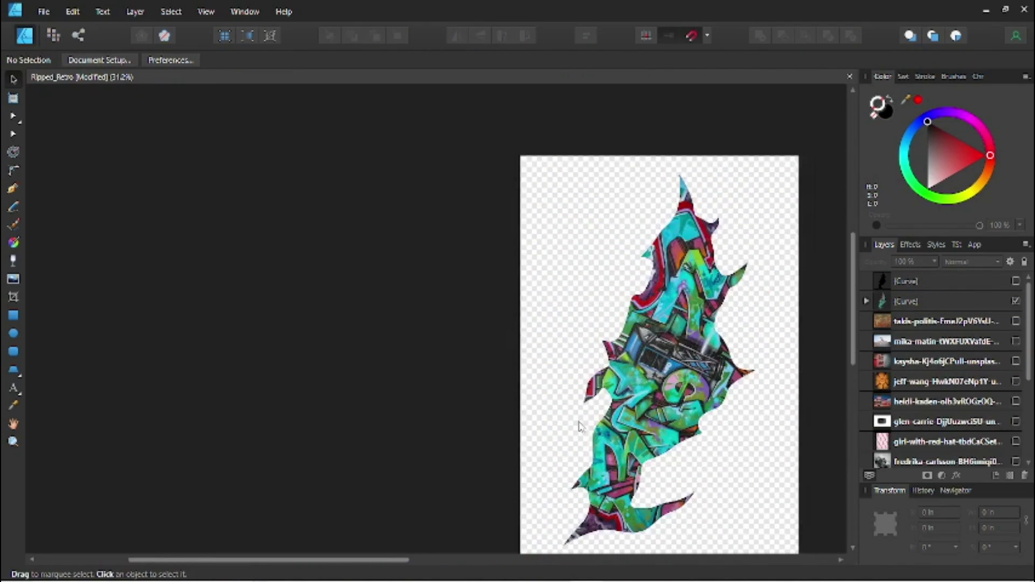
pyautogui.scroll(-3, 999, 437)
pyautogui.click(1016, 382)
pyautogui.moveTo(580, 424); pyautogui.dragTo(559, 475)
pyautogui.moveTo(931, 383); pyautogui.dragTo(933, 310)
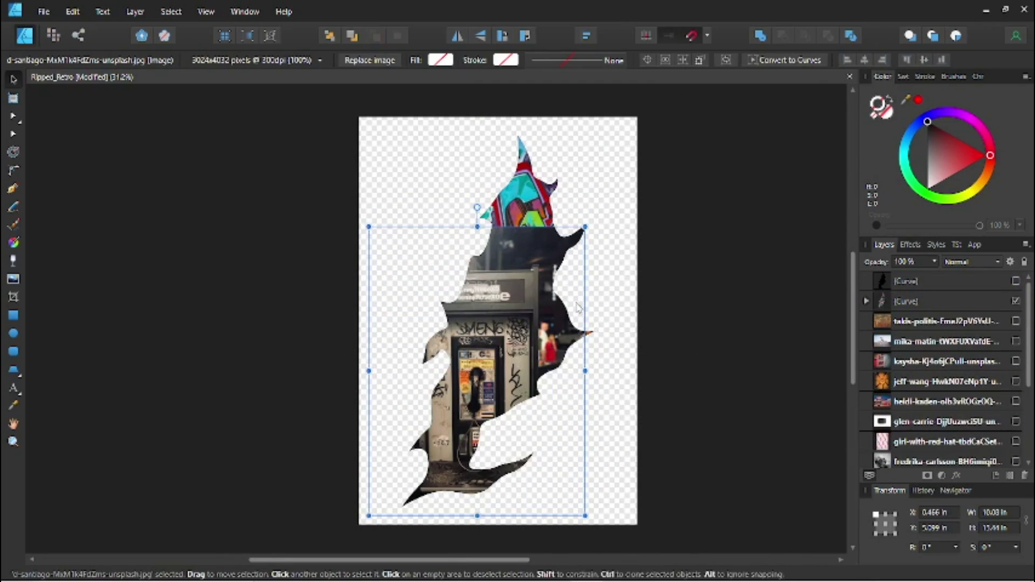
# Erase the dark area above the phone booth and the street to its right with the soft Erase Brush
pyautogui.click(52, 35)
pyautogui.press('e')
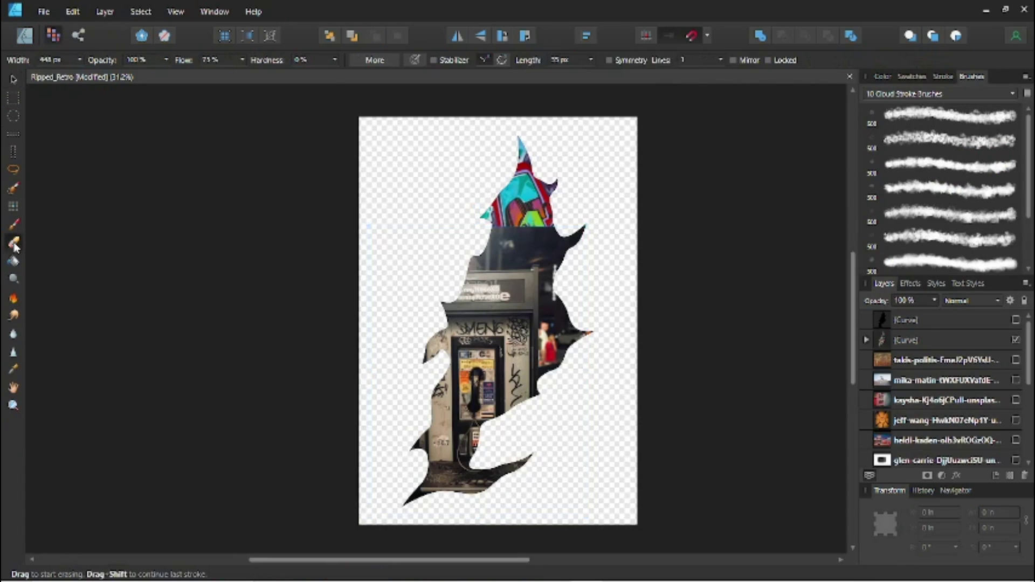
pyautogui.click(531, 230)
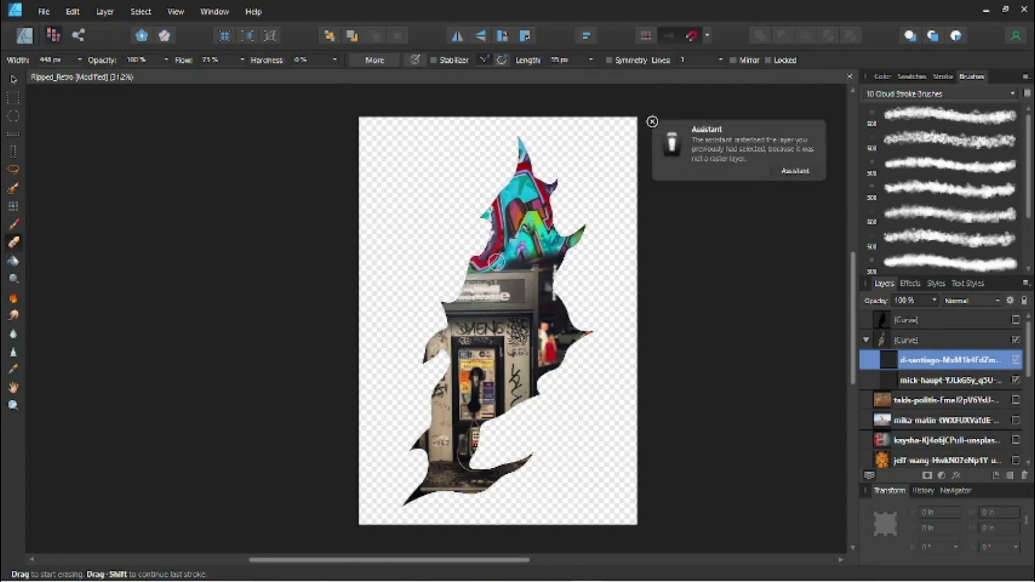
pyautogui.moveTo(547, 264); pyautogui.dragTo(545, 384)
pyautogui.scroll(3, 545, 424)
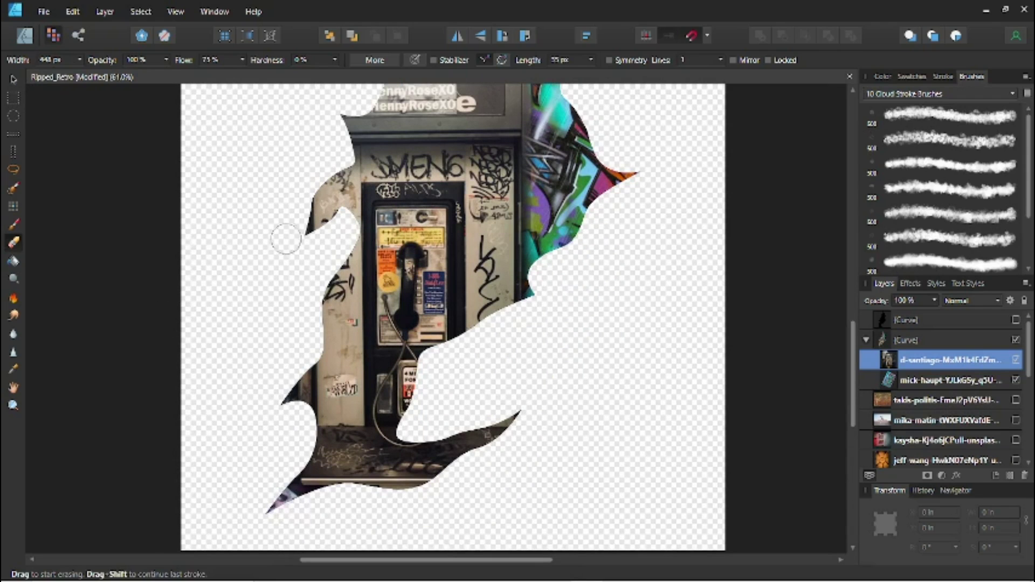
# Set the pay phone layer's blend mode to Darker Color
pyautogui.click(13, 80)
pyautogui.click(970, 300)
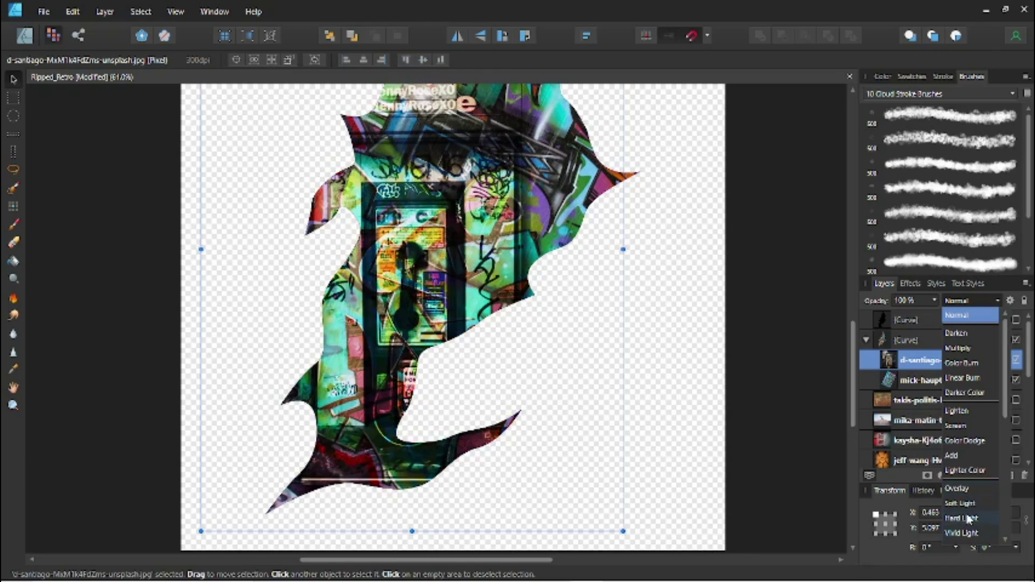
pyautogui.scroll(-4, 969, 519)
pyautogui.scroll(4, 974, 431)
pyautogui.click(978, 395)
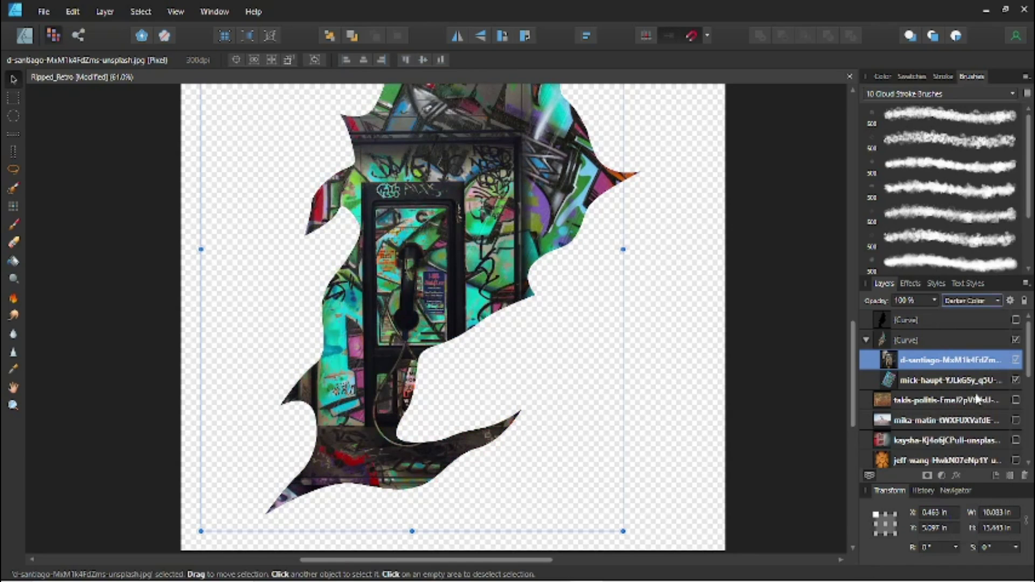
# Show the black-and-white faceted head image, scale it to about 6.8 in wide over the shape's middle, and clip it inside the curve
pyautogui.scroll(-3, 755, 501)
pyautogui.scroll(2, 671, 448)
pyautogui.scroll(-1, 669, 448)
pyautogui.scroll(-3, 949, 403)
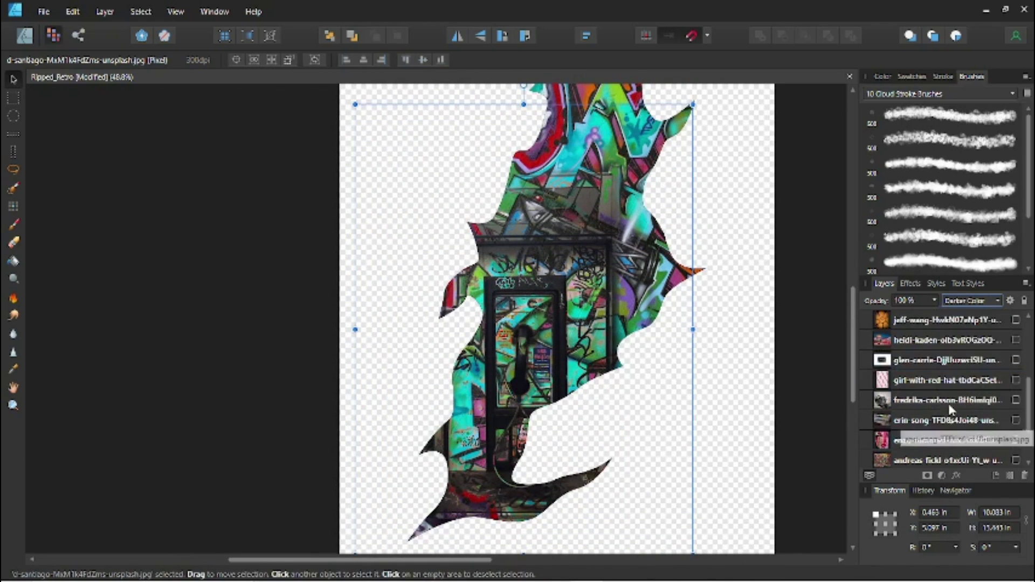
pyautogui.click(1015, 400)
pyautogui.moveTo(668, 387); pyautogui.dragTo(699, 337)
pyautogui.hotkey('ctrl', 'z')
pyautogui.click(700, 342)
pyautogui.moveTo(725, 412); pyautogui.dragTo(681, 368)
pyautogui.moveTo(670, 364); pyautogui.dragTo(704, 321)
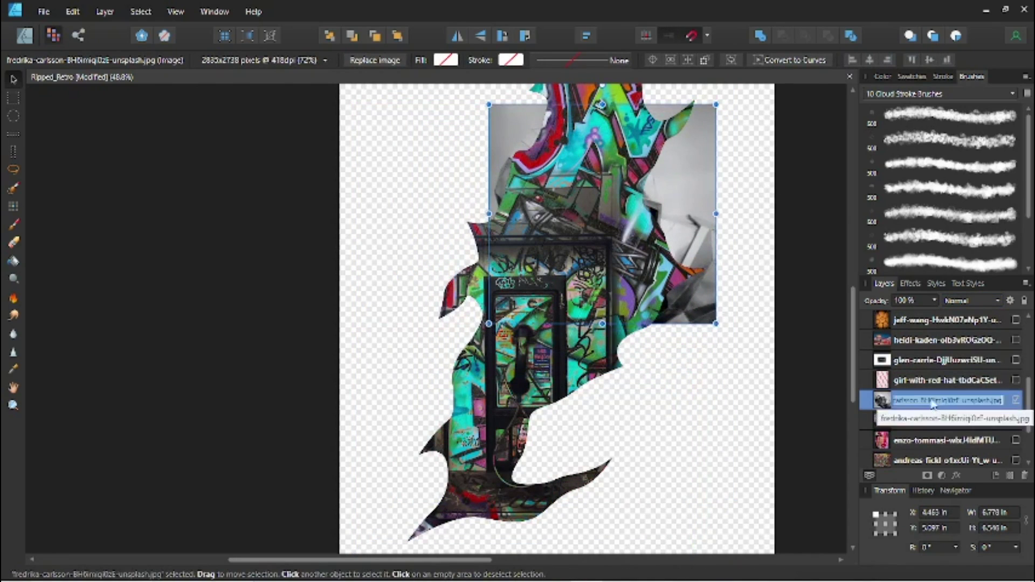
pyautogui.moveTo(934, 401); pyautogui.dragTo(935, 344)
pyautogui.scroll(4, 632, 393)
# Erase the grey background along the left and lower-left edges of the faceted head, reducing the brush size for the detail
pyautogui.press('e')
pyautogui.moveTo(502, 406); pyautogui.dragTo(497, 376)
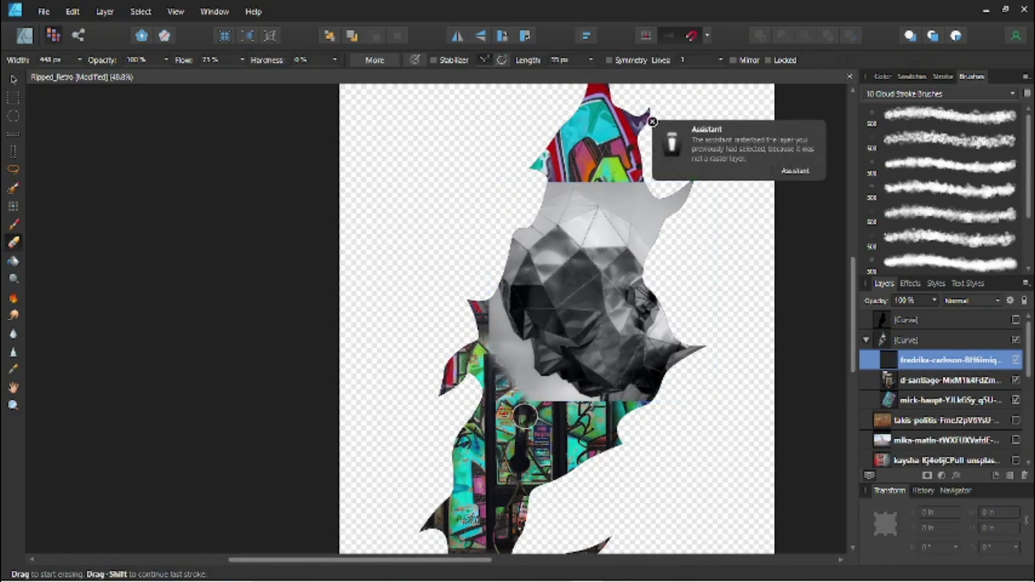
pyautogui.scroll(5, 494, 345)
pyautogui.press('[')
pyautogui.press('[')
pyautogui.press('[')
pyautogui.moveTo(480, 191)
pyautogui.mouseDown()
pyautogui.moveTo(518, 326)
pyautogui.moveTo(549, 379)
pyautogui.moveTo(508, 312)
pyautogui.moveTo(527, 262)
pyautogui.mouseUp()
pyautogui.scroll(-2, 587, 455)
pyautogui.moveTo(587, 455)
pyautogui.mouseDown()
pyautogui.moveTo(725, 434)
pyautogui.moveTo(680, 389)
pyautogui.moveTo(624, 396)
pyautogui.mouseUp()
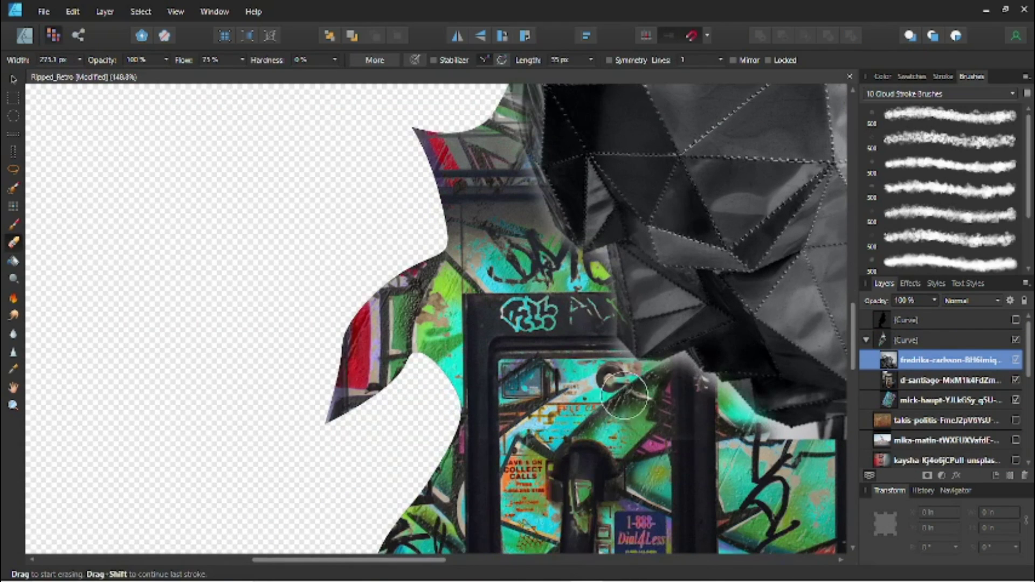
# Erase the remaining hard background edges below, to the right of and above the faceted head
pyautogui.moveTo(681, 456); pyautogui.dragTo(464, 400)
pyautogui.moveTo(674, 387); pyautogui.dragTo(759, 337)
pyautogui.moveTo(758, 332); pyautogui.dragTo(602, 479)
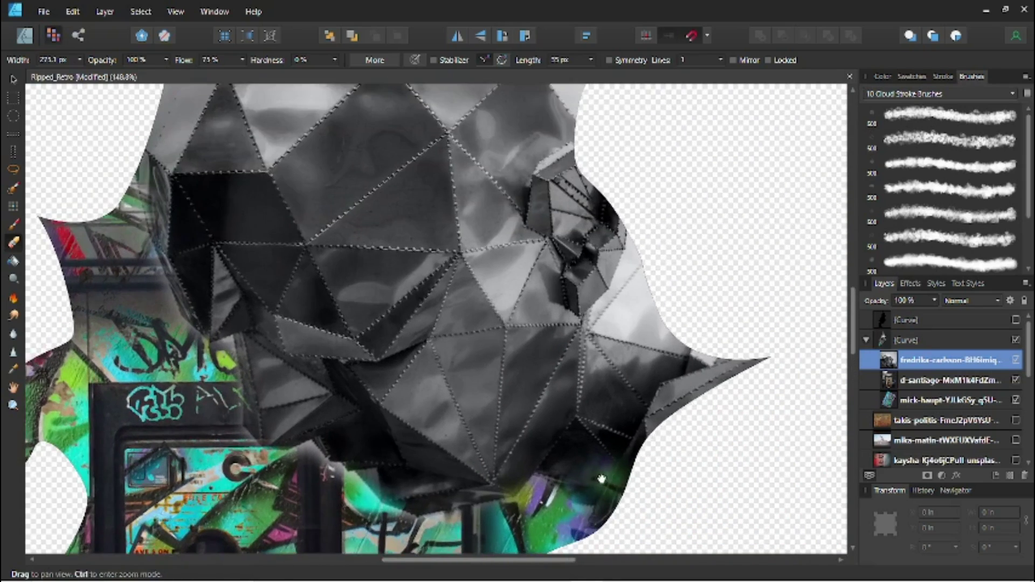
pyautogui.moveTo(582, 178); pyautogui.dragTo(698, 490)
pyautogui.moveTo(384, 213)
pyautogui.mouseDown()
pyautogui.moveTo(415, 200)
pyautogui.moveTo(593, 216)
pyautogui.moveTo(740, 372)
pyautogui.moveTo(781, 238)
pyautogui.moveTo(814, 205)
pyautogui.mouseUp()
pyautogui.scroll(-6, 590, 245)
# Set the faceted head layer's blend mode to Darker Color
pyautogui.click(13, 80)
pyautogui.click(972, 301)
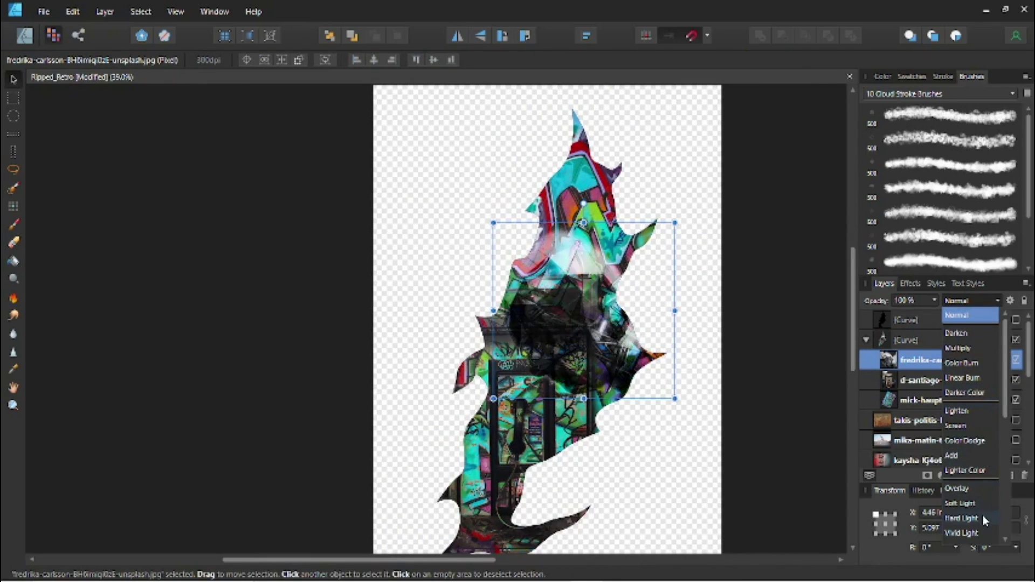
pyautogui.scroll(-6, 982, 513)
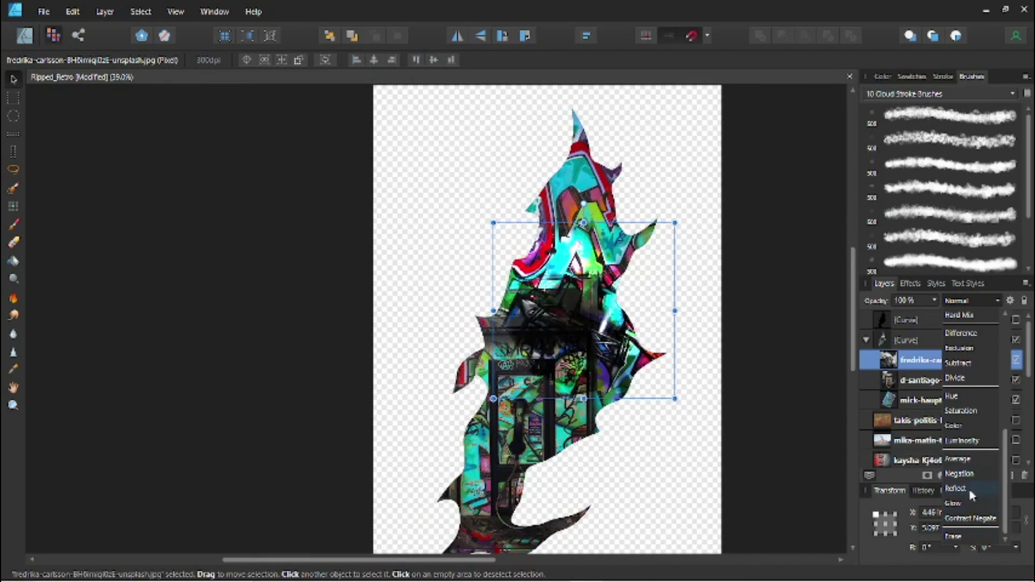
pyautogui.scroll(6, 967, 442)
pyautogui.click(966, 393)
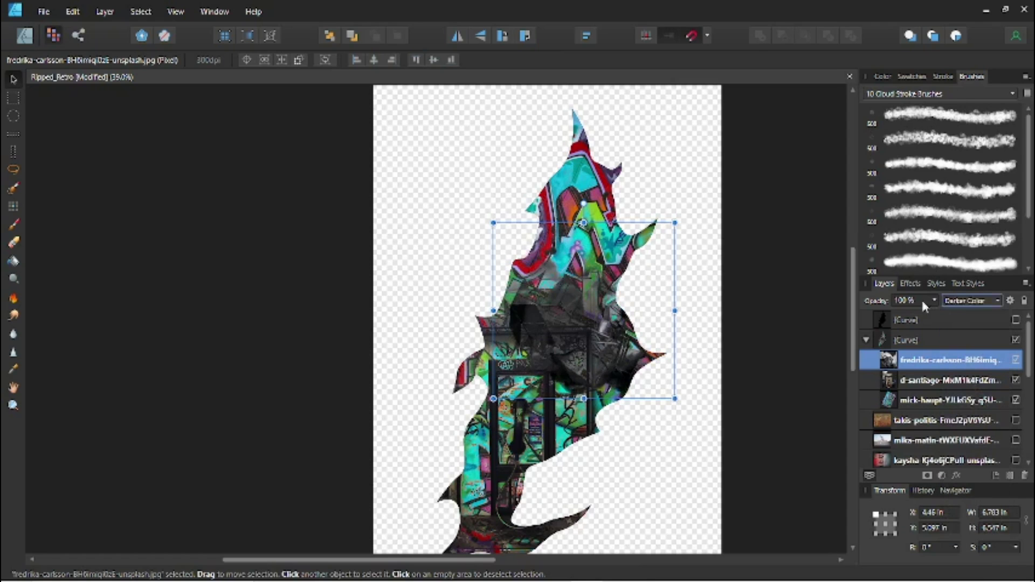
# Set the faceted head layer's opacity to 75% and move the head higher in the torn shape
pyautogui.write('575')
pyautogui.press('Return')
pyautogui.scroll(2, 585, 334)
pyautogui.moveTo(585, 334); pyautogui.dragTo(594, 261)
pyautogui.scroll(3, 563, 237)
pyautogui.scroll(-4, 584, 371)
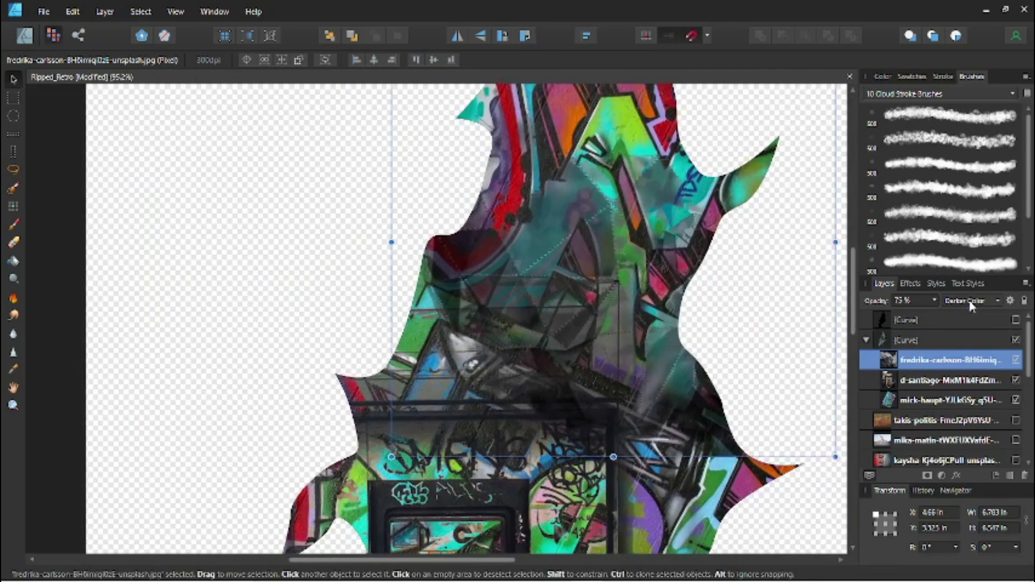
# Set the faceted head layer's blend mode to Hard Light and deselect it
pyautogui.click(968, 300)
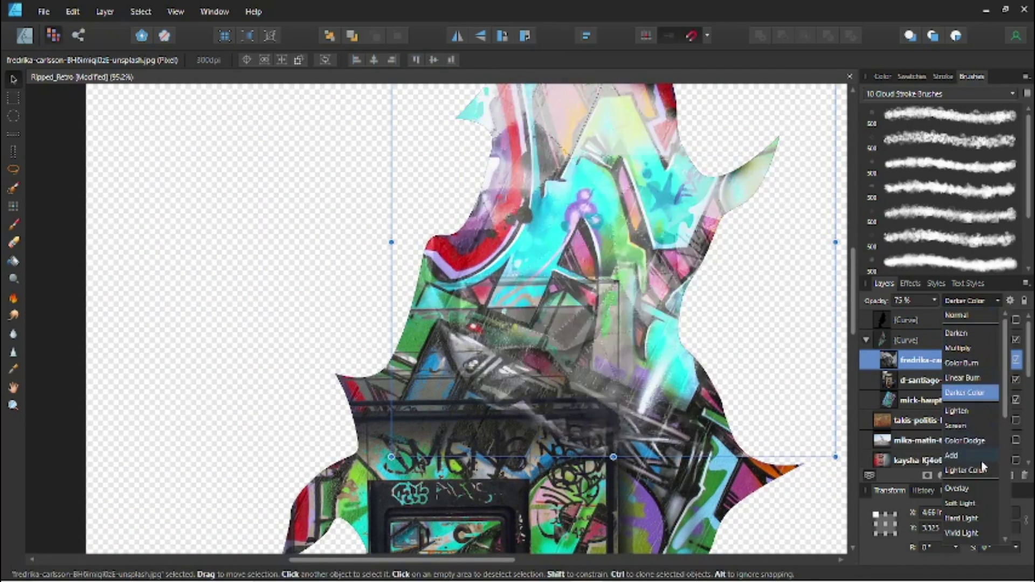
pyautogui.scroll(-2, 975, 489)
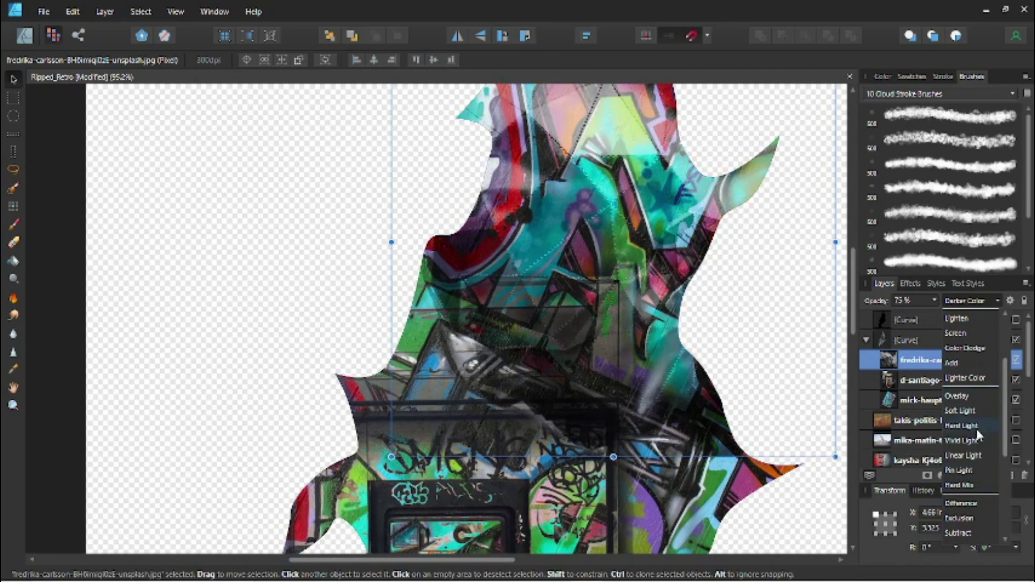
pyautogui.click(977, 429)
pyautogui.scroll(-5, 593, 249)
pyautogui.click(682, 397)
# Show the red-toned image, enlarge it to about 24.3 in wide, rotate it about -10 degrees, and clip it inside the curve
pyautogui.scroll(-3, 965, 426)
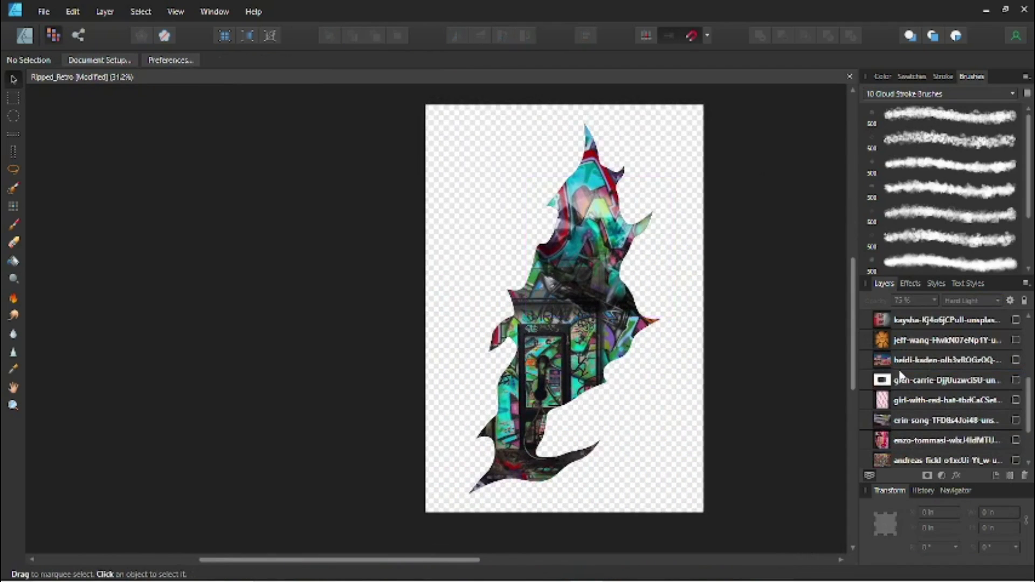
pyautogui.click(1016, 320)
pyautogui.moveTo(681, 387); pyautogui.dragTo(707, 371)
pyautogui.moveTo(772, 432); pyautogui.dragTo(802, 503)
pyautogui.scroll(-2, 756, 427)
pyautogui.moveTo(726, 443); pyautogui.dragTo(719, 454)
pyautogui.moveTo(520, 219); pyautogui.dragTo(504, 203)
pyautogui.moveTo(773, 323); pyautogui.dragTo(781, 330)
pyautogui.moveTo(947, 320); pyautogui.dragTo(936, 344)
# Set the red-toned image's blend mode to Overlay and deselect it
pyautogui.scroll(1, 575, 412)
pyautogui.scroll(3, 751, 453)
pyautogui.click(971, 300)
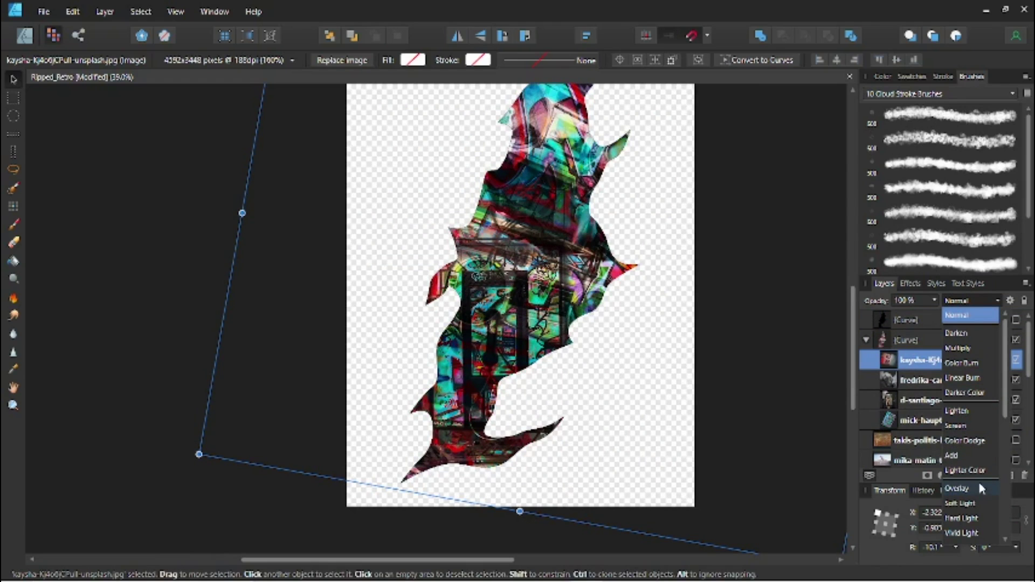
pyautogui.click(963, 489)
pyautogui.scroll(-2, 766, 372)
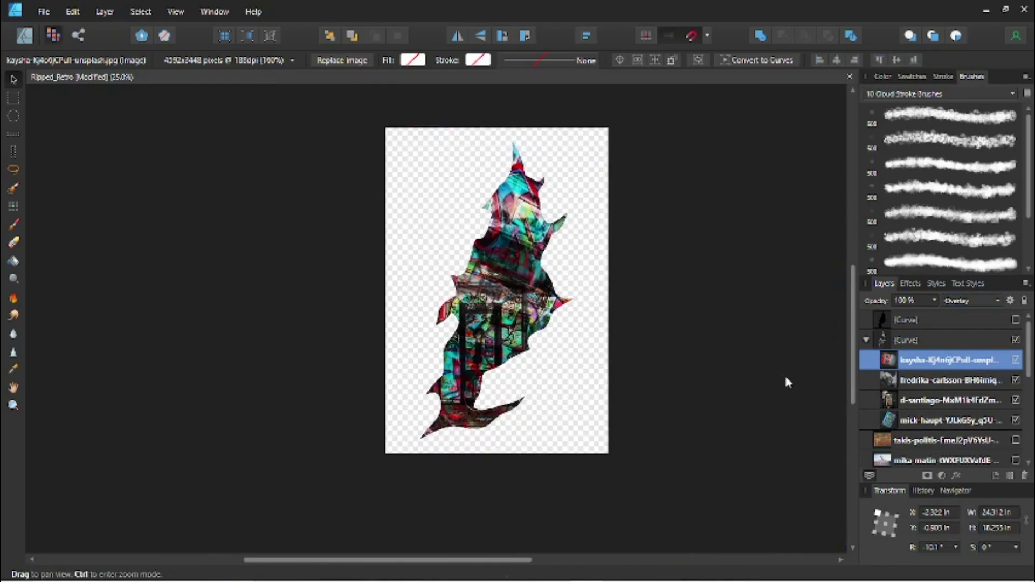
pyautogui.click(787, 381)
# Show the Skateland roller skate sign image and clip it inside the torn curve above the other images
pyautogui.scroll(5, 519, 327)
pyautogui.scroll(-5, 511, 399)
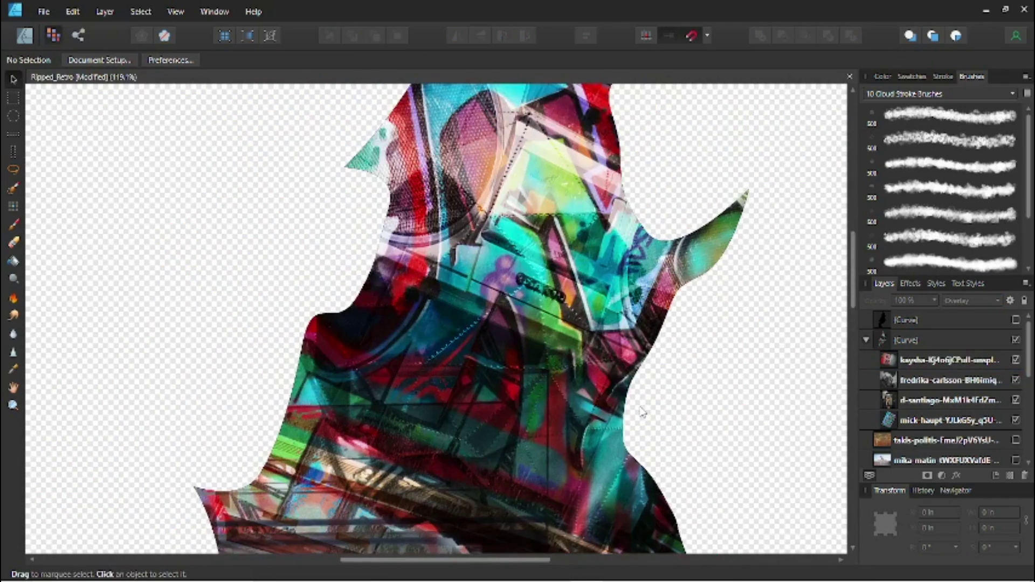
pyautogui.scroll(-2, 628, 422)
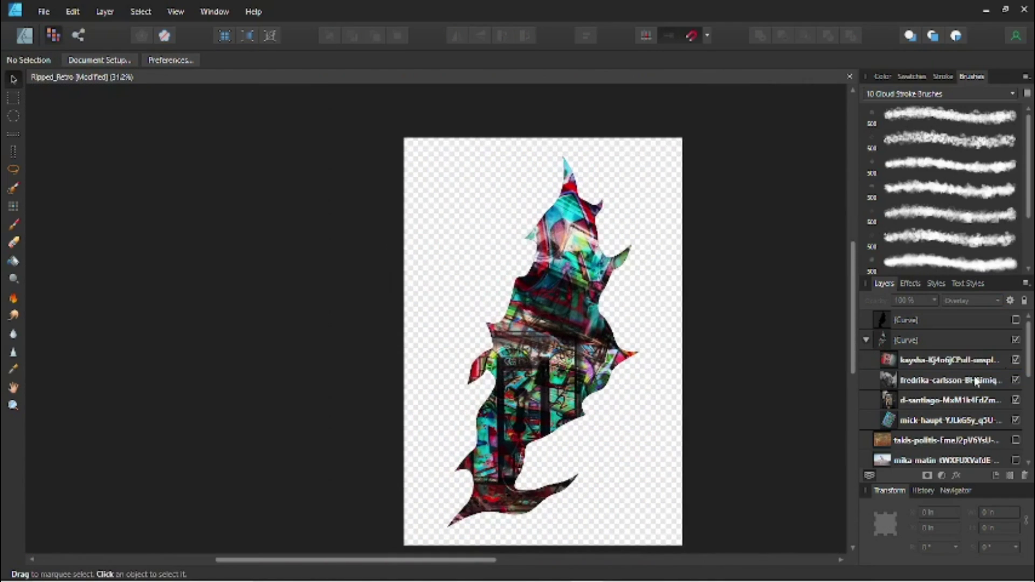
pyautogui.scroll(-5, 949, 388)
pyautogui.click(1016, 320)
pyautogui.scroll(5, 971, 388)
pyautogui.moveTo(961, 460); pyautogui.dragTo(916, 327)
# Scale the Skateland image to about 10.8 by 7.2 in and position the winged skate in the upper part of the torn shape
pyautogui.moveTo(657, 424); pyautogui.dragTo(686, 457)
pyautogui.moveTo(832, 184); pyautogui.dragTo(725, 262)
pyautogui.moveTo(666, 343); pyautogui.dragTo(702, 245)
pyautogui.scroll(1, 506, 332)
pyautogui.moveTo(353, 421); pyautogui.dragTo(441, 362)
pyautogui.moveTo(552, 327)
pyautogui.mouseDown()
pyautogui.moveTo(555, 287)
pyautogui.moveTo(555, 328)
pyautogui.mouseUp()
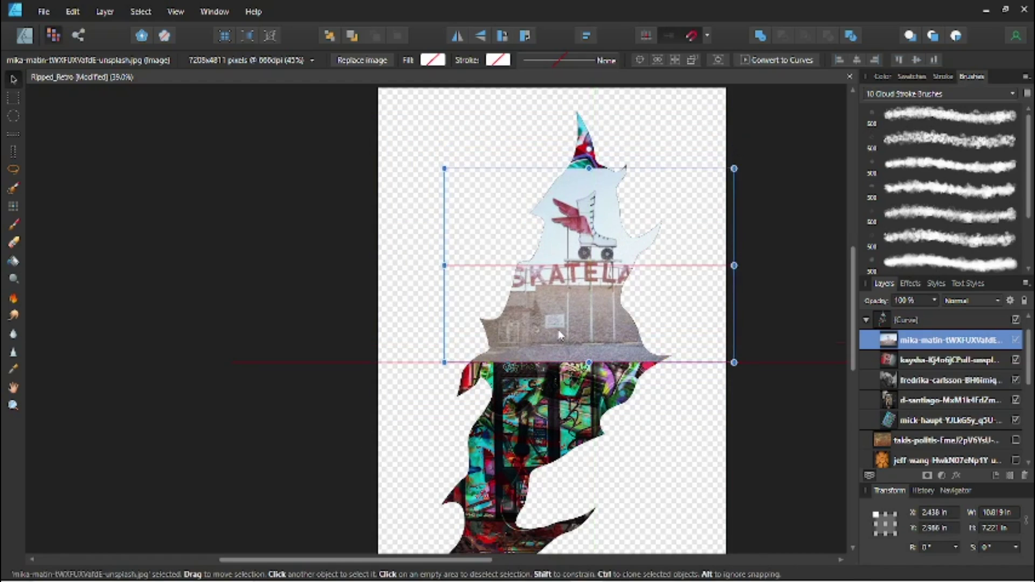
pyautogui.scroll(2, 792, 202)
pyautogui.click(987, 301)
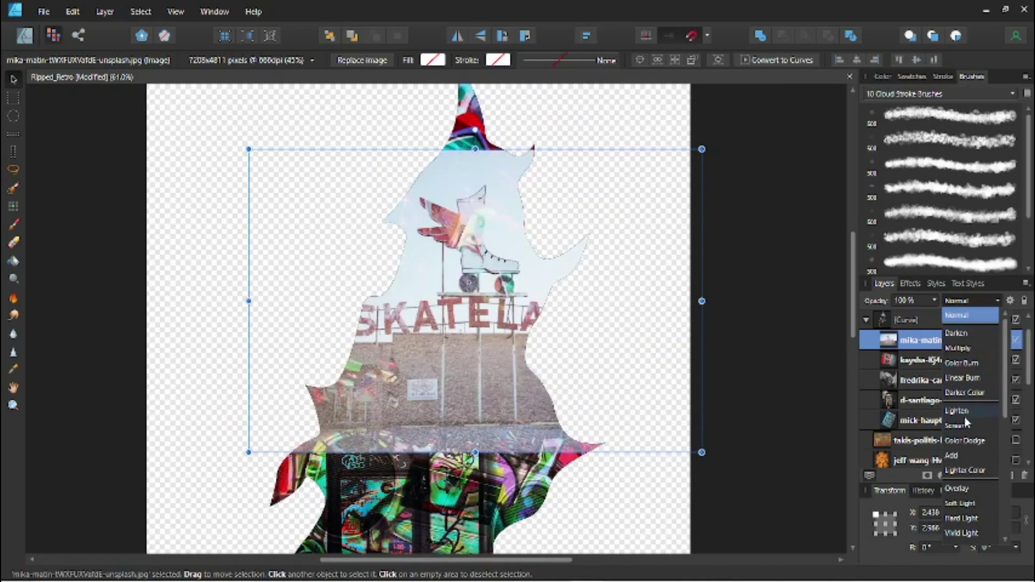
pyautogui.press('Escape')
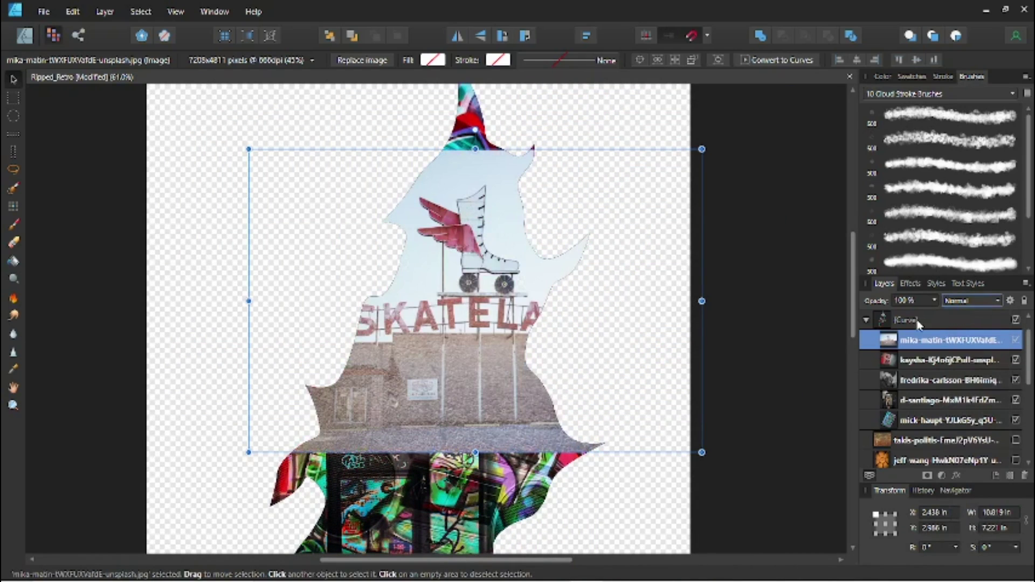
# Roughly erase the brick wall below the Skateland lettering and the outer sky around the roller skate
pyautogui.press('e')
pyautogui.moveTo(476, 448)
pyautogui.mouseDown()
pyautogui.moveTo(588, 442)
pyautogui.moveTo(334, 394)
pyautogui.moveTo(378, 362)
pyautogui.moveTo(534, 339)
pyautogui.mouseUp()
pyautogui.moveTo(593, 243)
pyautogui.mouseDown()
pyautogui.moveTo(533, 169)
pyautogui.moveTo(374, 235)
pyautogui.moveTo(388, 257)
pyautogui.mouseUp()
# Erase the sky closer to the roller skate boot with a smaller brush, revealing the graffiti around it
pyautogui.scroll(3, 484, 321)
pyautogui.scroll(5, 484, 321)
pyautogui.press('[')
pyautogui.press('[')
pyautogui.press('[')
pyautogui.press('[')
pyautogui.press('[')
pyautogui.press('[')
pyautogui.moveTo(480, 313)
pyautogui.mouseDown()
pyautogui.moveTo(340, 218)
pyautogui.moveTo(469, 208)
pyautogui.moveTo(514, 241)
pyautogui.moveTo(498, 380)
pyautogui.moveTo(636, 334)
pyautogui.mouseUp()
pyautogui.scroll(-3, 626, 313)
pyautogui.moveTo(663, 251)
pyautogui.mouseDown()
pyautogui.moveTo(582, 335)
pyautogui.moveTo(681, 266)
pyautogui.mouseUp()
pyautogui.moveTo(231, 185)
pyautogui.mouseDown()
pyautogui.moveTo(173, 323)
pyautogui.moveTo(302, 356)
pyautogui.moveTo(334, 226)
pyautogui.moveTo(294, 221)
pyautogui.moveTo(330, 234)
pyautogui.mouseUp()
# Erase the remaining sky around the skate's red wings and behind its heel with a finer brush
pyautogui.scroll(2, 224, 293)
pyautogui.press('[')
pyautogui.press('[')
pyautogui.press('[')
pyautogui.moveTo(251, 266); pyautogui.dragTo(281, 209)
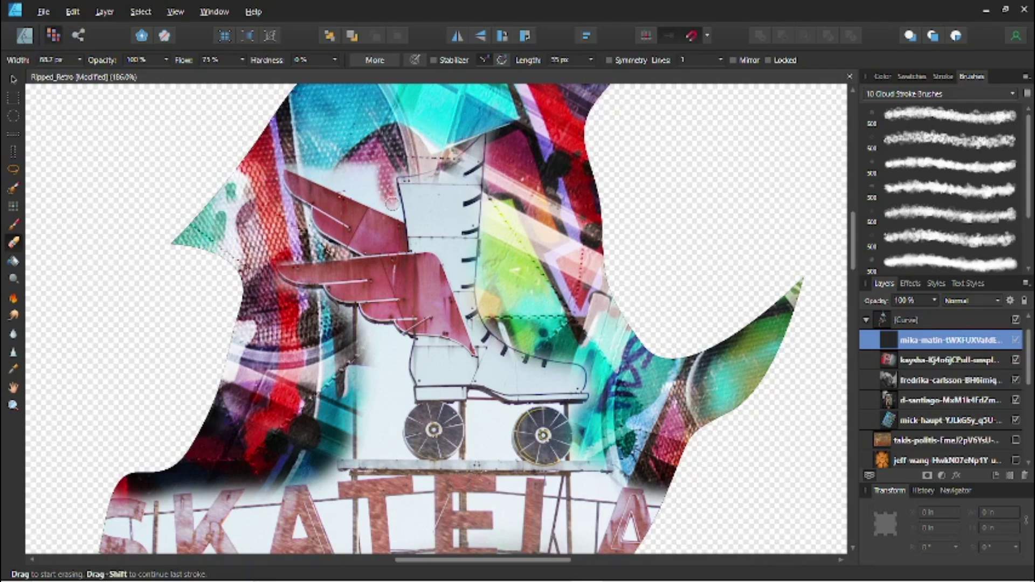
pyautogui.scroll(-1, 346, 255)
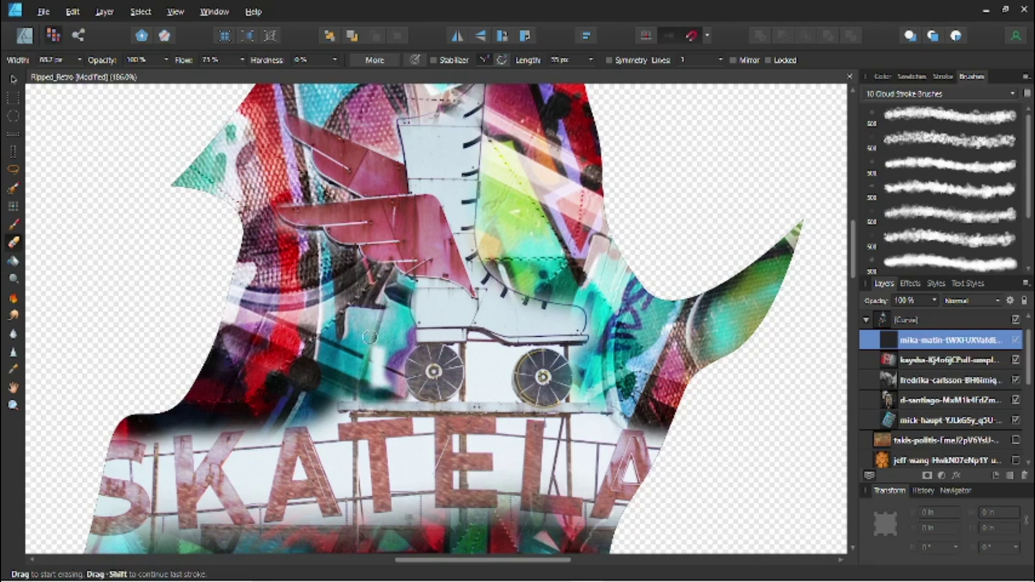
# Erase the sky between the skate's wheels and around the edge of the right wheel with a very small brush
pyautogui.scroll(4, 435, 386)
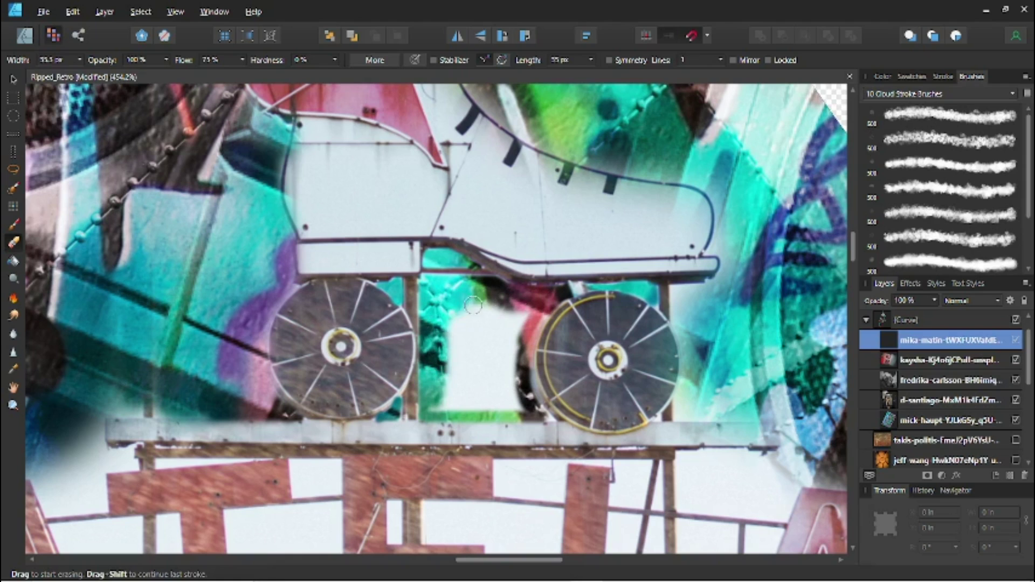
pyautogui.moveTo(492, 401)
pyautogui.mouseDown()
pyautogui.moveTo(452, 370)
pyautogui.moveTo(505, 318)
pyautogui.mouseUp()
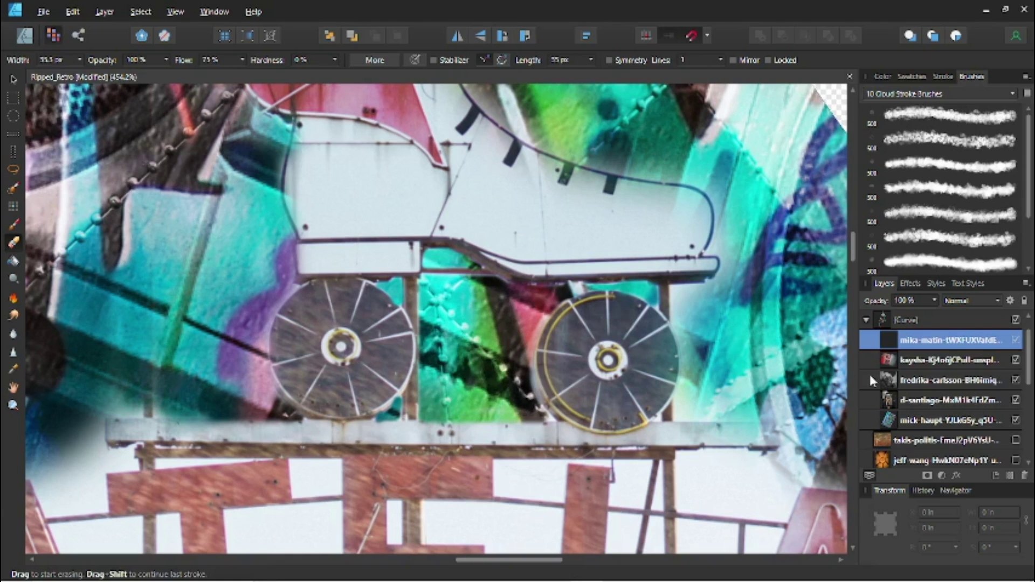
pyautogui.scroll(5, 500, 280)
pyautogui.moveTo(579, 381)
pyautogui.mouseDown()
pyautogui.moveTo(696, 410)
pyautogui.moveTo(725, 470)
pyautogui.moveTo(701, 420)
pyautogui.moveTo(542, 373)
pyautogui.moveTo(482, 328)
pyautogui.moveTo(452, 252)
pyautogui.moveTo(665, 326)
pyautogui.mouseUp()
pyautogui.scroll(2, 654, 286)
pyautogui.moveTo(599, 334)
pyautogui.mouseDown()
pyautogui.moveTo(627, 225)
pyautogui.moveTo(617, 399)
pyautogui.moveTo(590, 450)
pyautogui.mouseUp()
pyautogui.moveTo(682, 409); pyautogui.dragTo(658, 181)
pyautogui.moveTo(530, 227)
pyautogui.mouseDown()
pyautogui.moveTo(526, 343)
pyautogui.moveTo(556, 358)
pyautogui.moveTo(597, 360)
pyautogui.mouseUp()
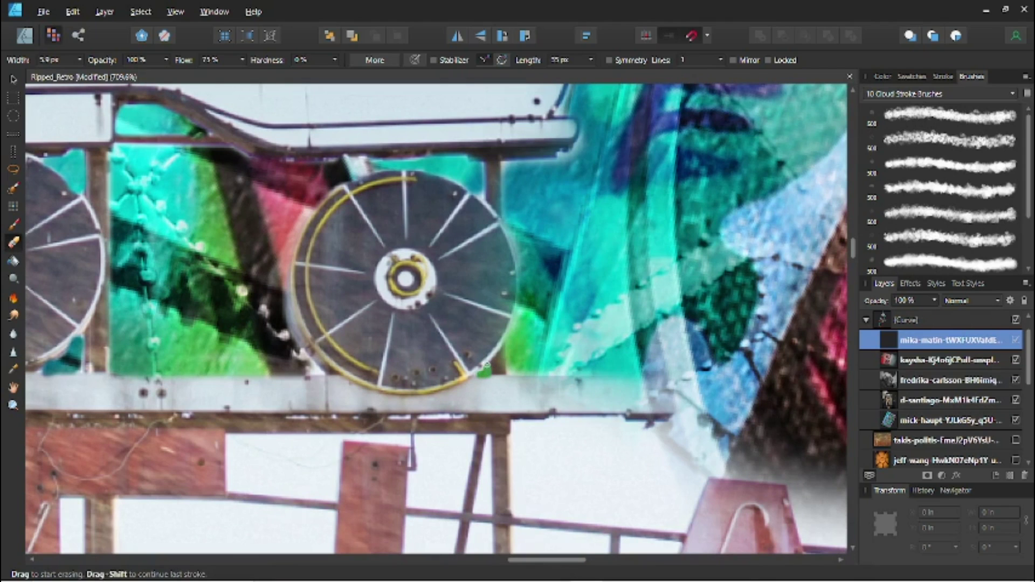
# Erase the white sky beneath the right end of the skate's platform and around the sign's last letters
pyautogui.moveTo(682, 409)
pyautogui.mouseDown()
pyautogui.moveTo(651, 429)
pyautogui.moveTo(527, 427)
pyautogui.mouseUp()
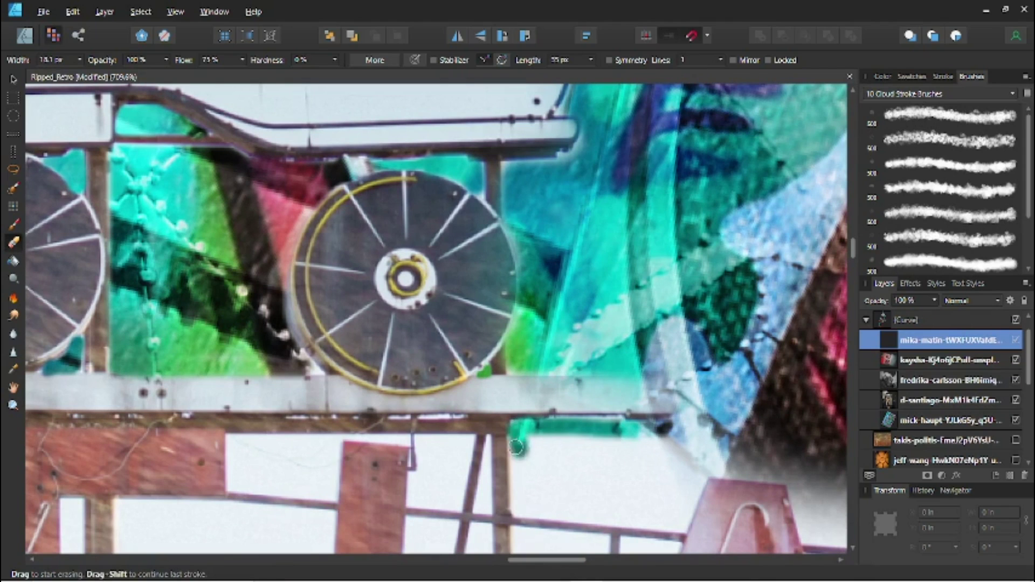
pyautogui.moveTo(683, 522); pyautogui.dragTo(722, 453)
pyautogui.moveTo(700, 445)
pyautogui.mouseDown()
pyautogui.moveTo(414, 282)
pyautogui.moveTo(534, 313)
pyautogui.moveTo(555, 378)
pyautogui.moveTo(571, 331)
pyautogui.mouseUp()
pyautogui.moveTo(356, 283)
pyautogui.mouseDown()
pyautogui.moveTo(384, 340)
pyautogui.moveTo(319, 296)
pyautogui.mouseUp()
pyautogui.scroll(-5, 614, 397)
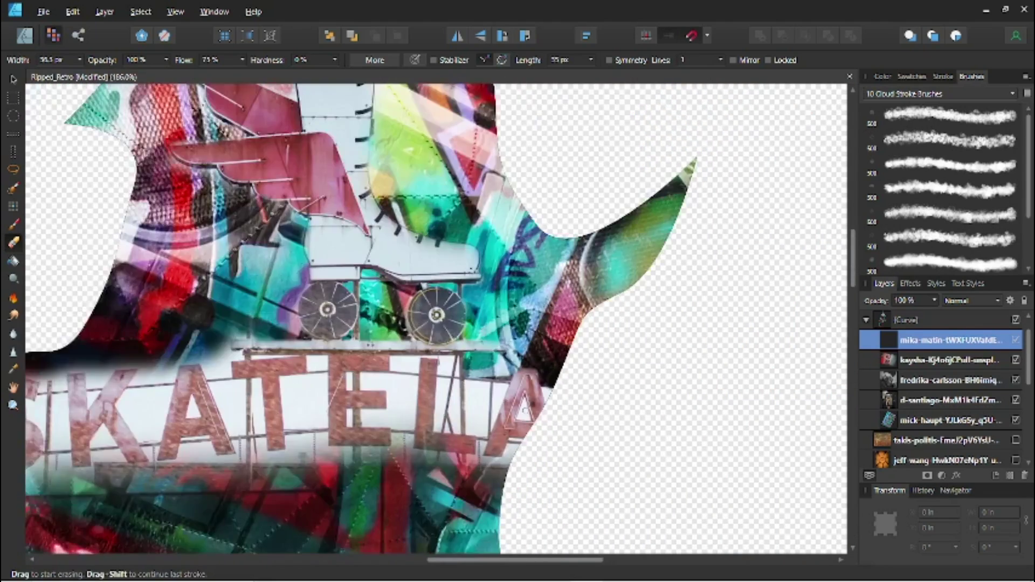
# Erase the white sky above and between the sign's letters T and E, just beneath the skate platform
pyautogui.scroll(5, 460, 353)
pyautogui.moveTo(460, 352)
pyautogui.mouseDown()
pyautogui.moveTo(513, 351)
pyautogui.moveTo(381, 420)
pyautogui.moveTo(455, 423)
pyautogui.moveTo(246, 385)
pyautogui.mouseUp()
pyautogui.moveTo(383, 293); pyautogui.dragTo(493, 144)
pyautogui.moveTo(272, 309)
pyautogui.mouseDown()
pyautogui.moveTo(381, 296)
pyautogui.moveTo(527, 361)
pyautogui.moveTo(466, 326)
pyautogui.mouseUp()
pyautogui.click(462, 416)
pyautogui.moveTo(462, 416); pyautogui.dragTo(91, 330)
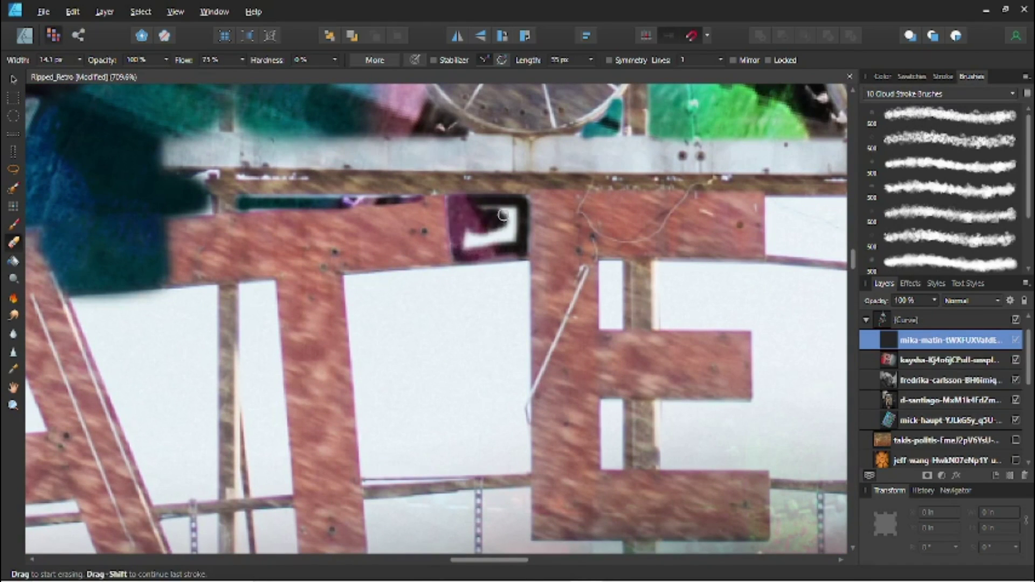
# Erase the sky above the sign's letters K and A down to the thin top rail
pyautogui.scroll(-6, 482, 228)
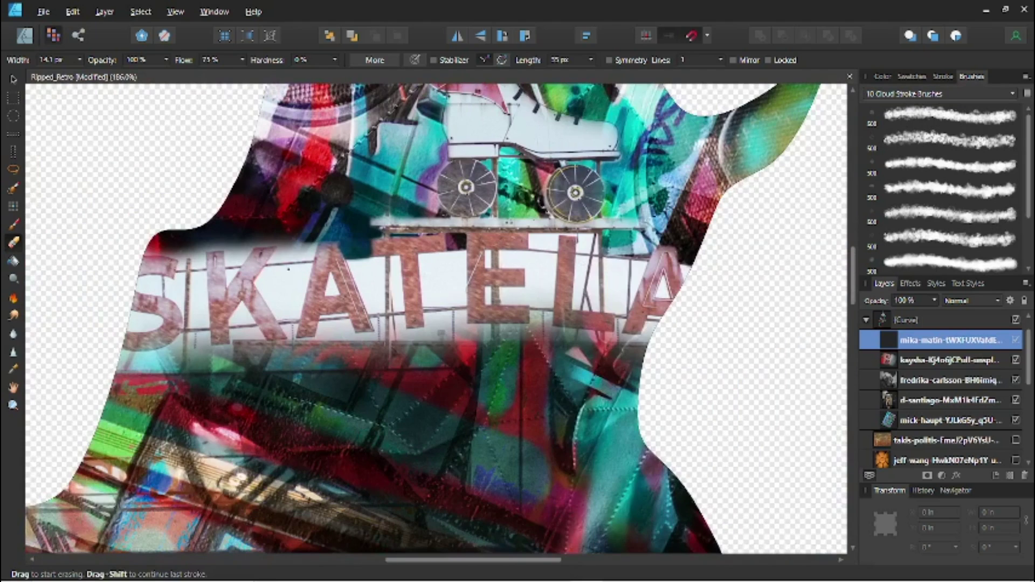
pyautogui.scroll(5, 288, 268)
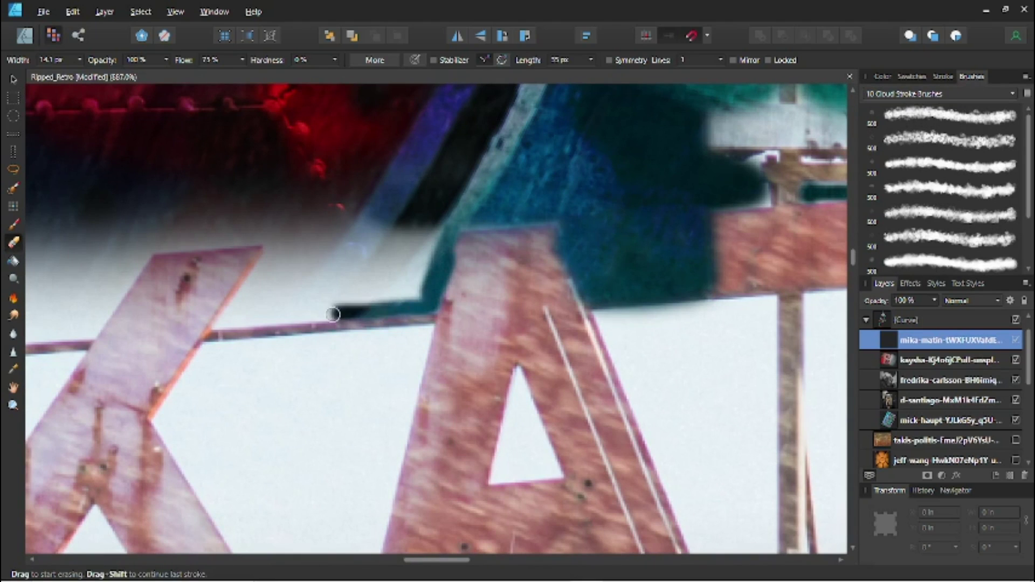
pyautogui.press(']')
pyautogui.press(']')
pyautogui.press(']')
pyautogui.moveTo(338, 204)
pyautogui.mouseDown()
pyautogui.moveTo(358, 167)
pyautogui.moveTo(406, 284)
pyautogui.moveTo(264, 299)
pyautogui.mouseUp()
pyautogui.moveTo(287, 202)
pyautogui.mouseDown()
pyautogui.moveTo(649, 307)
pyautogui.moveTo(568, 308)
pyautogui.moveTo(286, 347)
pyautogui.mouseUp()
pyautogui.moveTo(205, 374)
pyautogui.mouseDown()
pyautogui.moveTo(436, 274)
pyautogui.moveTo(168, 277)
pyautogui.moveTo(427, 280)
pyautogui.moveTo(467, 309)
pyautogui.moveTo(437, 266)
pyautogui.mouseUp()
pyautogui.hscroll(5, 410, 273)
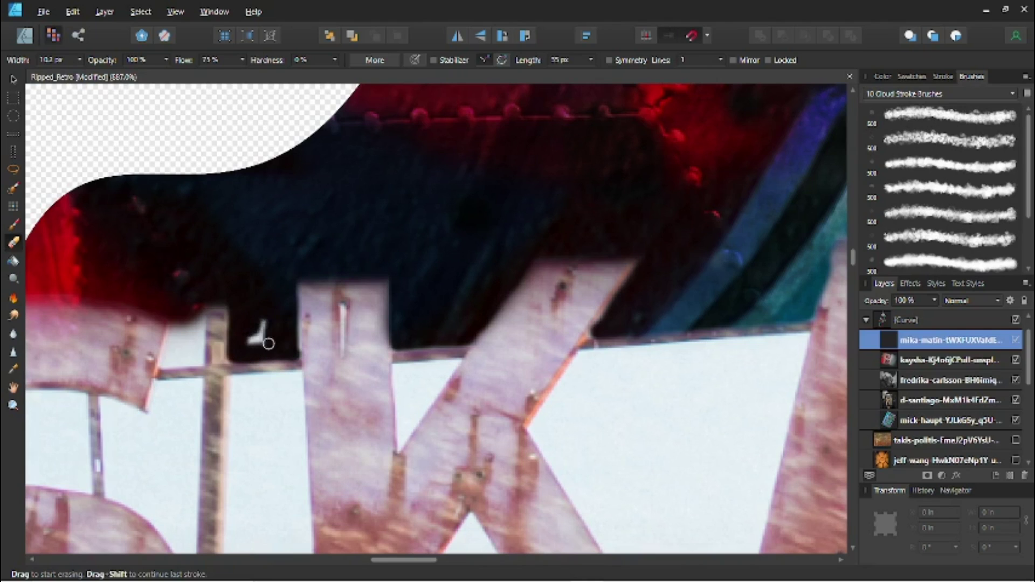
# Erase the remaining sky between the tops of the sign's letters S and K, around the vertical post
pyautogui.click(269, 344)
pyautogui.hscroll(-6, 377, 302)
pyautogui.scroll(-1, 465, 257)
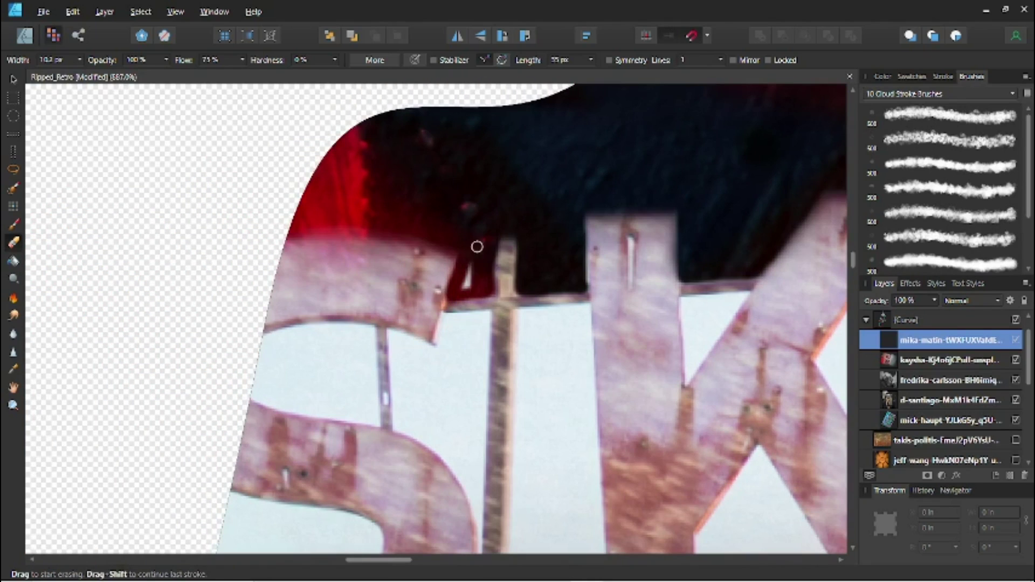
pyautogui.moveTo(472, 266); pyautogui.dragTo(467, 283)
pyautogui.scroll(-7, 502, 286)
pyautogui.moveTo(531, 288); pyautogui.dragTo(294, 354)
# Set the skate sign photo's blend mode to Linear Burn and move it one level down in the layer stack
pyautogui.click(13, 79)
pyautogui.scroll(-1, 677, 300)
pyautogui.scroll(-2, 722, 431)
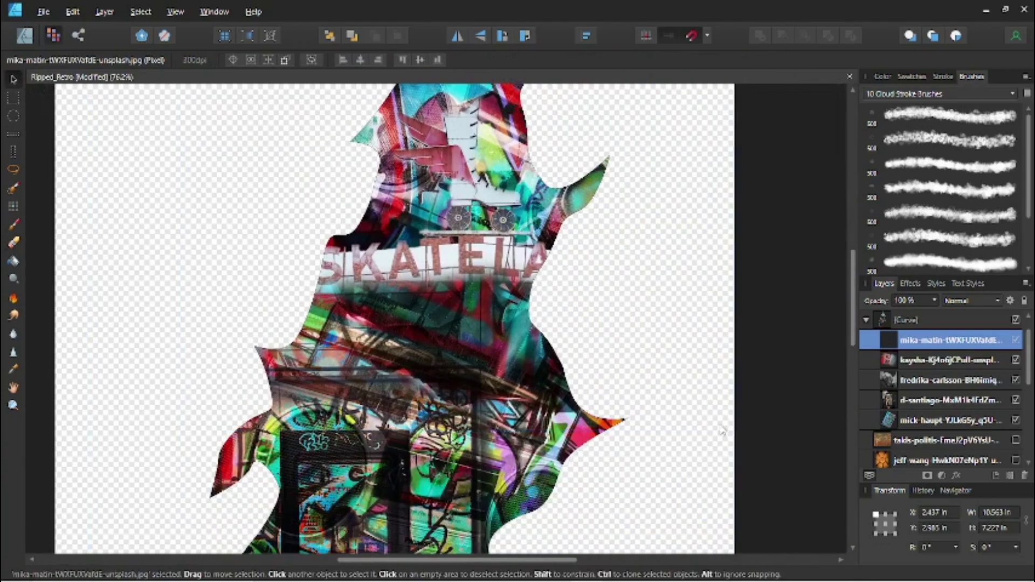
pyautogui.press('e')
pyautogui.click(14, 79)
pyautogui.click(970, 300)
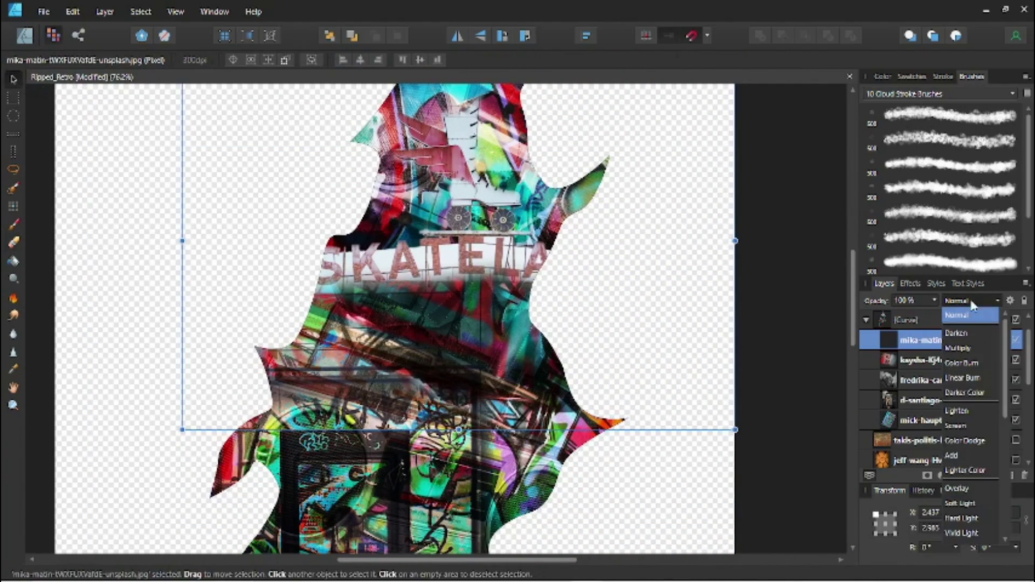
pyautogui.click(981, 378)
pyautogui.hotkey('ctrl', '[')
pyautogui.hotkey('ctrl', '[')
pyautogui.hotkey('ctrl', ']')
pyautogui.click(840, 356)
pyautogui.hotkey('ctrl', '0')
# Show the record-crate photo, rotate it to -19° over the curve's middle, and clip it inside the curve as the top photo
pyautogui.scroll(-5, 965, 420)
pyautogui.click(1015, 360)
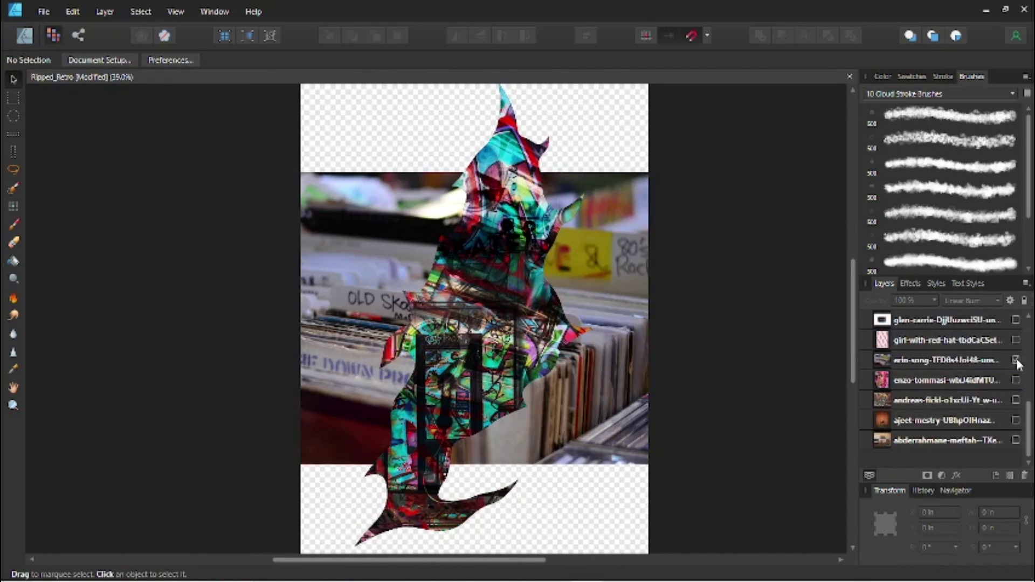
pyautogui.moveTo(562, 435); pyautogui.dragTo(706, 476)
pyautogui.moveTo(769, 504); pyautogui.dragTo(672, 456)
pyautogui.moveTo(690, 458); pyautogui.dragTo(638, 513)
pyautogui.moveTo(574, 476); pyautogui.dragTo(588, 480)
pyautogui.hotkey('ctrl', 'shift', ']')
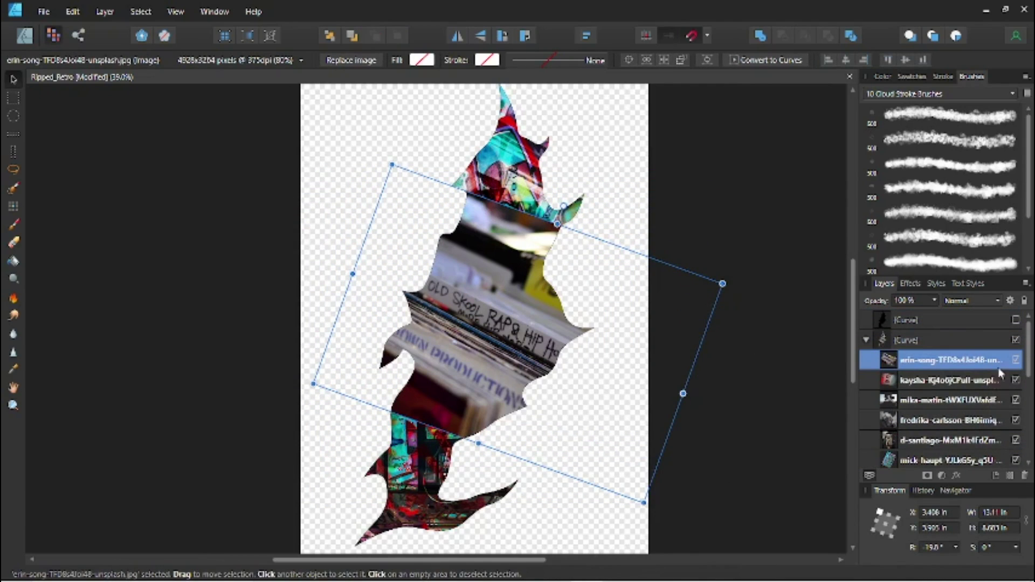
# Erase the record photo above and below its "OLD SKOOL RAP & HIP HOP" divider and set its blend mode to Hard Light
pyautogui.press('e')
pyautogui.moveTo(555, 235)
pyautogui.mouseDown()
pyautogui.moveTo(566, 238)
pyautogui.moveTo(570, 322)
pyautogui.mouseUp()
pyautogui.moveTo(499, 469)
pyautogui.mouseDown()
pyautogui.moveTo(507, 439)
pyautogui.moveTo(388, 329)
pyautogui.moveTo(418, 236)
pyautogui.mouseUp()
pyautogui.press('v')
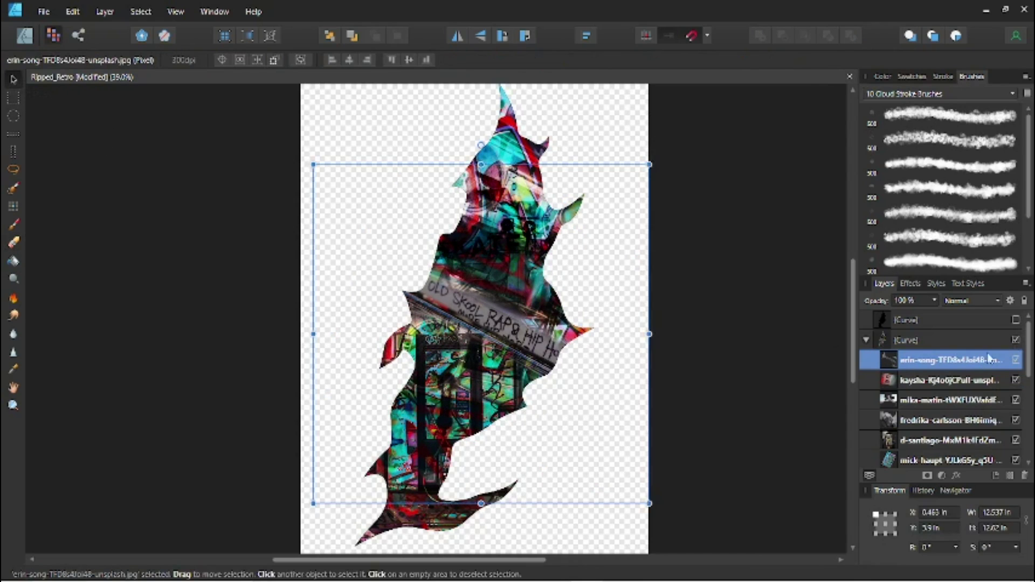
pyautogui.click(971, 301)
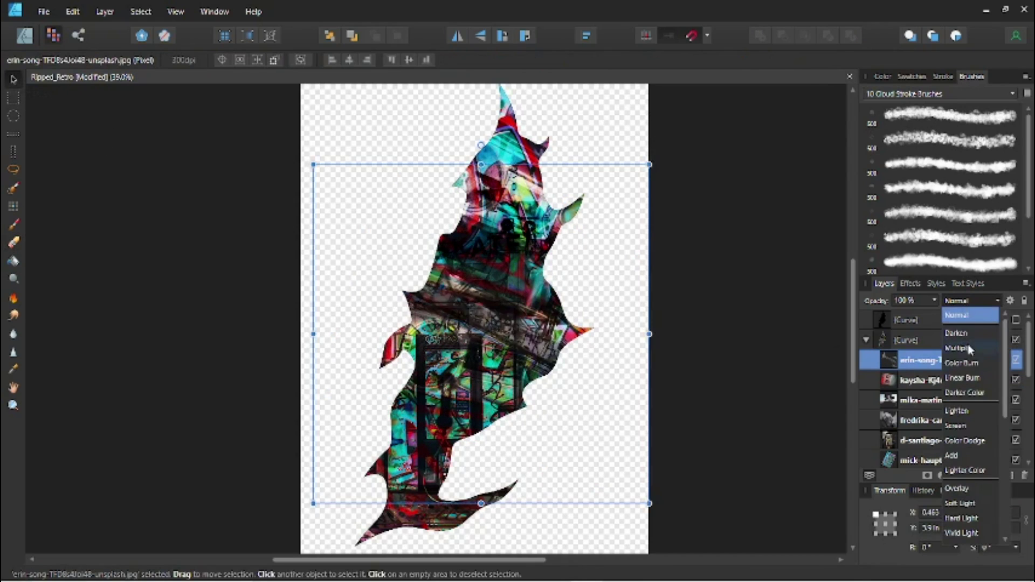
pyautogui.click(962, 518)
pyautogui.scroll(5, 696, 442)
pyautogui.scroll(-5, 646, 471)
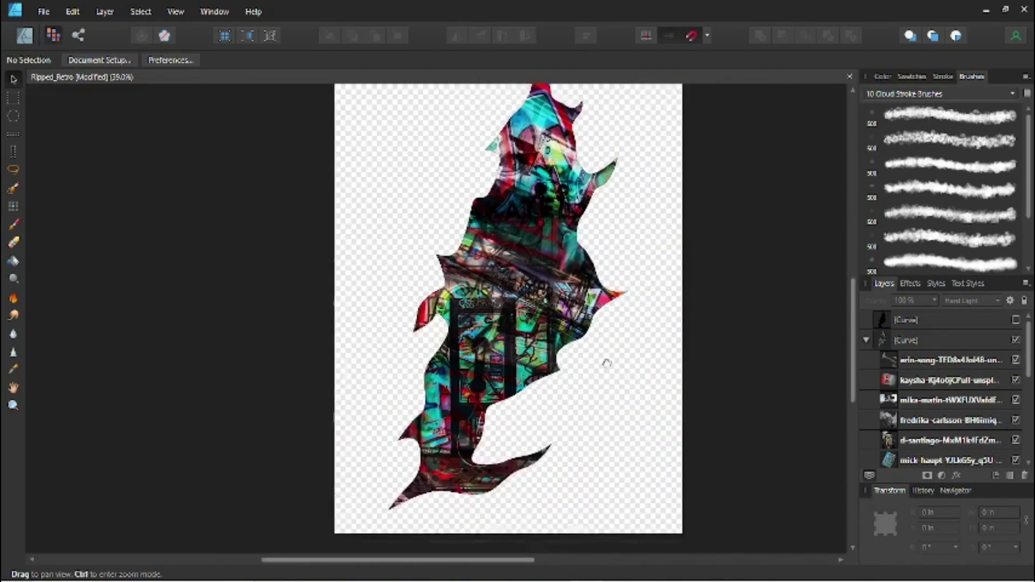
# Show the colourful lettering graffiti photo, enlarge and rotate it to -31.9° to cover the curve, and clip it inside as the top photo
pyautogui.scroll(-5, 949, 405)
pyautogui.click(1016, 400)
pyautogui.click(949, 400)
pyautogui.scroll(-2, 559, 402)
pyautogui.moveTo(607, 398); pyautogui.dragTo(557, 489)
pyautogui.moveTo(536, 436); pyautogui.dragTo(576, 533)
pyautogui.moveTo(556, 478); pyautogui.dragTo(520, 475)
pyautogui.moveTo(538, 531); pyautogui.dragTo(547, 551)
pyautogui.scroll(1, 521, 497)
pyautogui.moveTo(962, 404); pyautogui.dragTo(964, 351)
pyautogui.scroll(2, 471, 354)
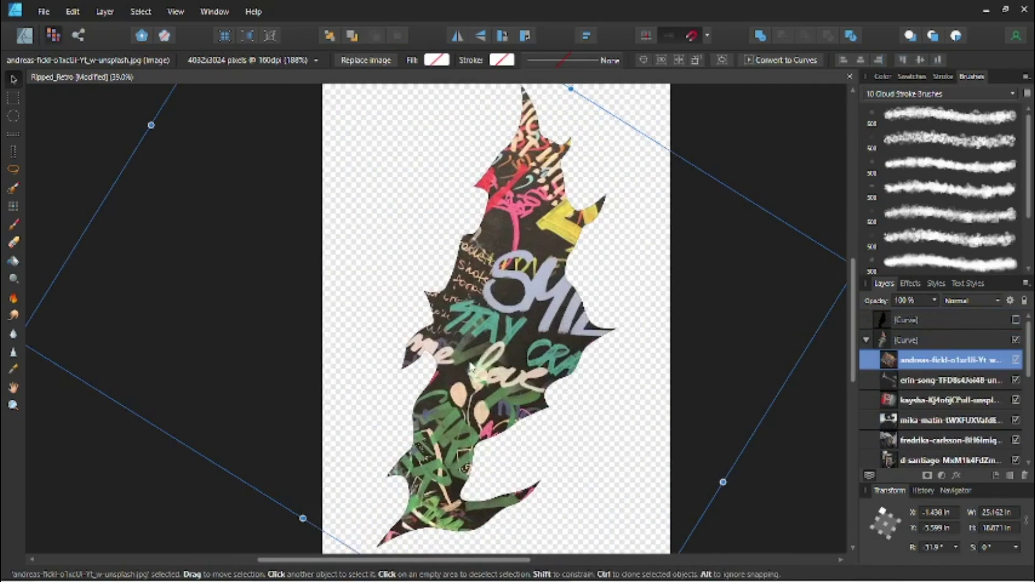
# Set the lettering graffiti photo's blend mode to Color Dodge and move it four levels down in the layer stack
pyautogui.click(970, 300)
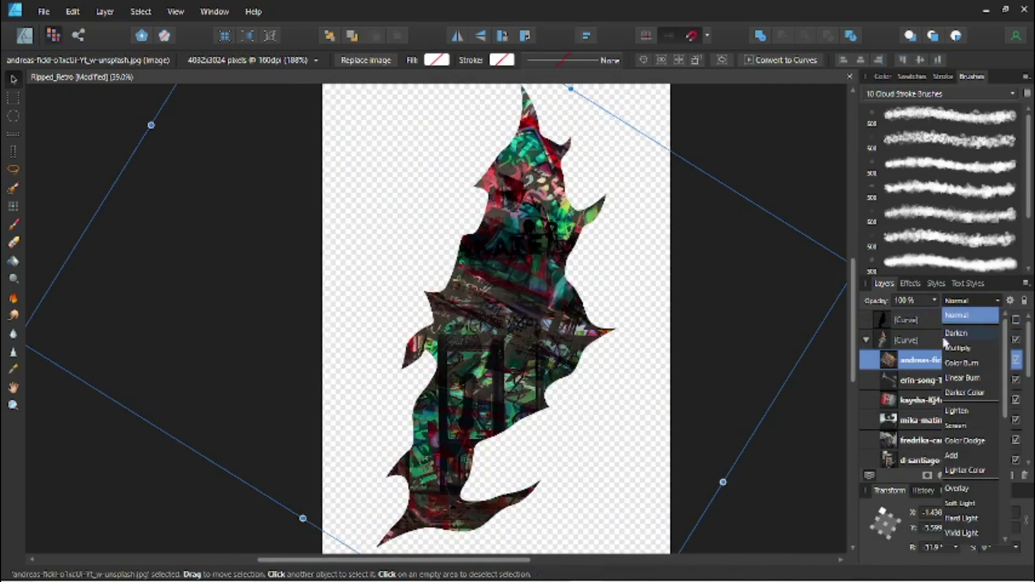
pyautogui.click(970, 441)
pyautogui.hotkey('ctrl', '[')
pyautogui.hotkey('ctrl', '[')
pyautogui.hotkey('ctrl', '[')
pyautogui.hotkey('ctrl', '[')
pyautogui.hotkey('ctrl', '[')
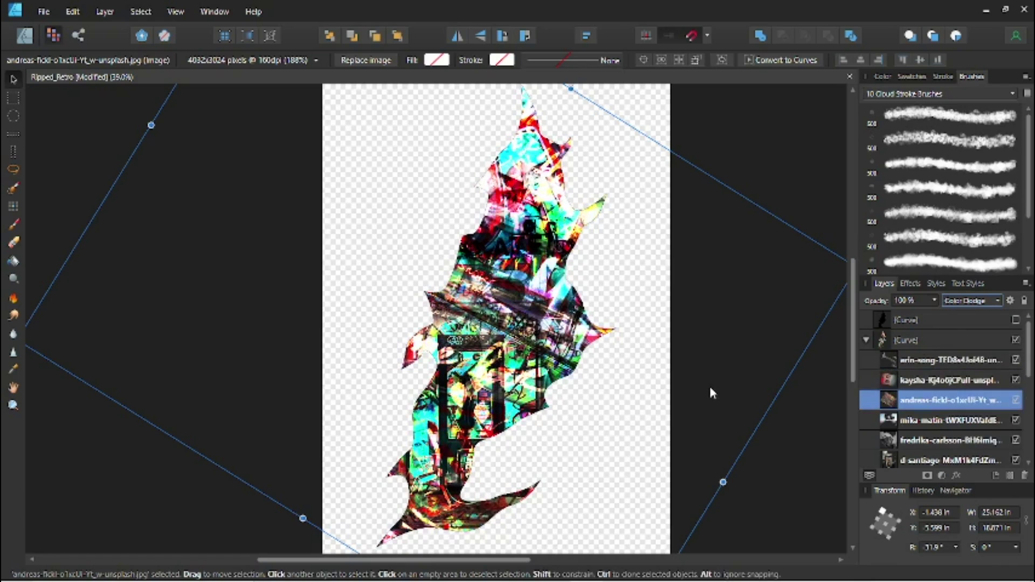
pyautogui.hotkey('ctrl', ']')
pyautogui.press('Return')
# Set the lettering graffiti photo's opacity to 50% and check the blended result up close
pyautogui.click(915, 300)
pyautogui.write('50')
pyautogui.press('Return')
pyautogui.hotkey('ctrl', 'd')
pyautogui.scroll(5, 471, 503)
pyautogui.scroll(4, 595, 467)
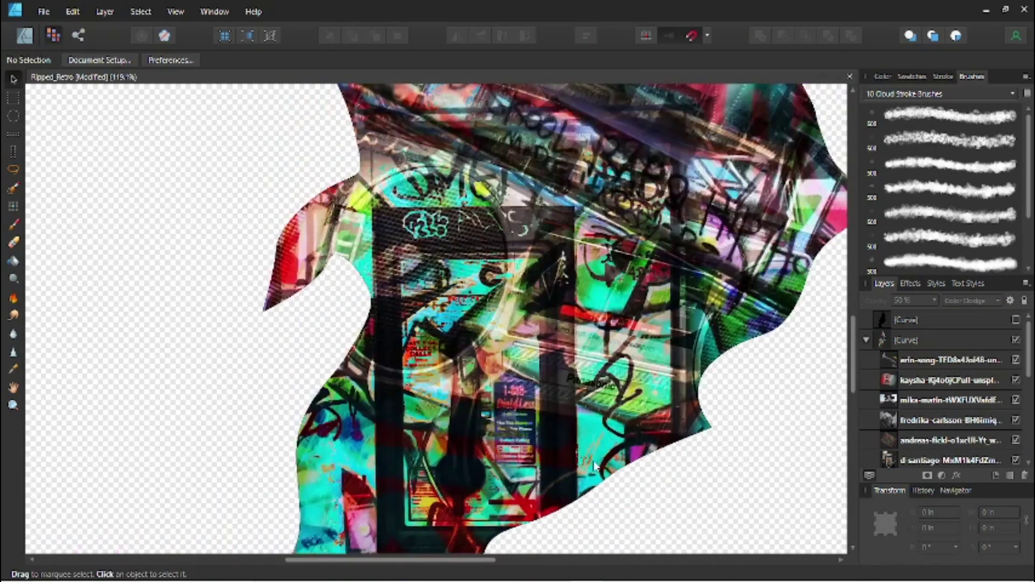
pyautogui.scroll(-6, 594, 463)
pyautogui.scroll(-3, 976, 426)
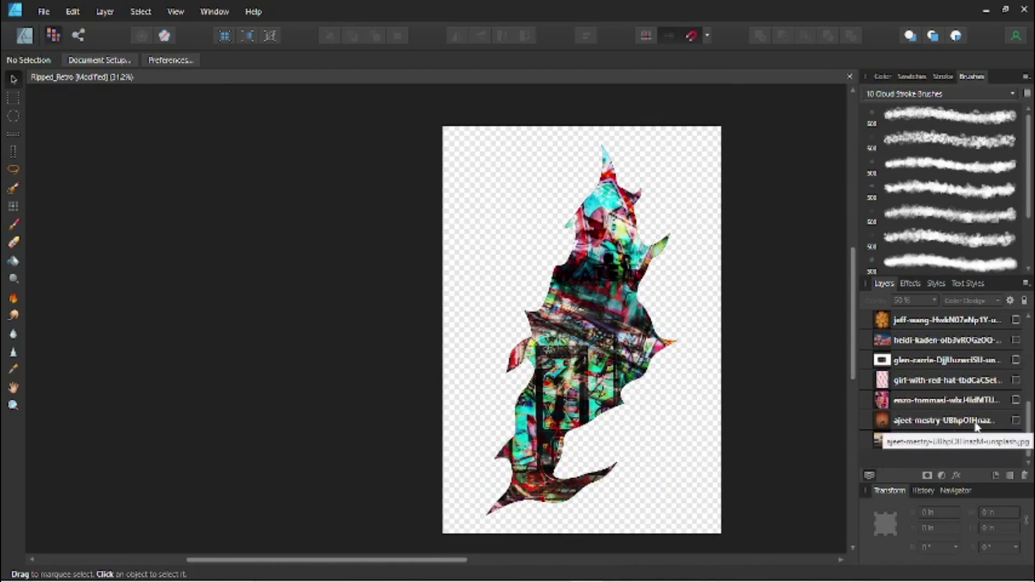
# Show the old television photo, position it over the curve's lower tail, and clip it inside the curve as the top photo
pyautogui.click(1016, 440)
pyautogui.click(1016, 440)
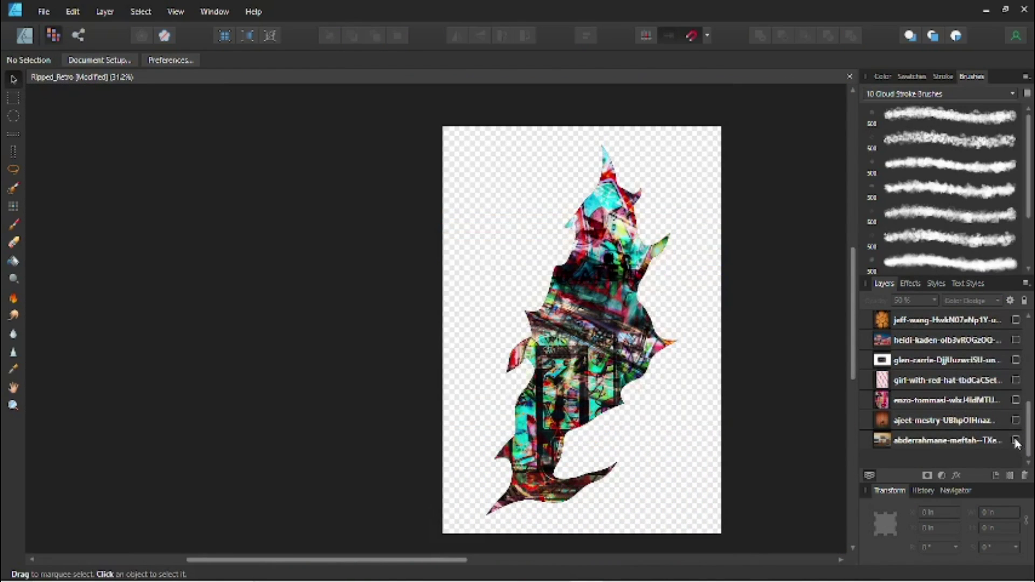
pyautogui.click(1015, 420)
pyautogui.click(639, 431)
pyautogui.moveTo(639, 432); pyautogui.dragTo(600, 523)
pyautogui.moveTo(965, 420); pyautogui.dragTo(925, 344)
pyautogui.scroll(-3, 588, 450)
pyautogui.moveTo(588, 449)
pyautogui.mouseDown()
pyautogui.moveTo(578, 474)
pyautogui.moveTo(571, 457)
pyautogui.mouseUp()
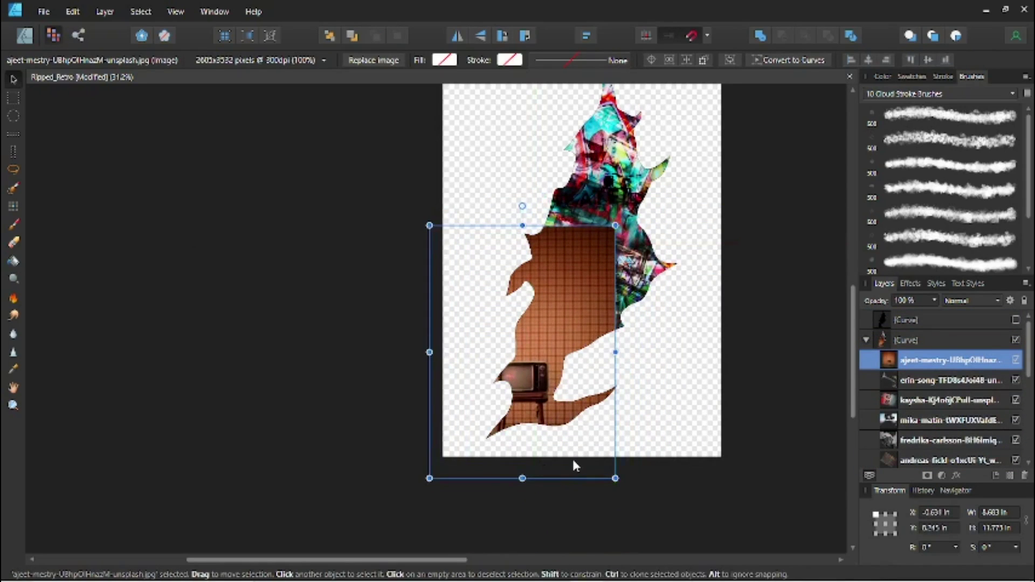
# Erase the brown tiled wall and the stand around the old television, using a smaller brush close to it
pyautogui.press('e')
pyautogui.moveTo(555, 238)
pyautogui.mouseDown()
pyautogui.moveTo(623, 253)
pyautogui.moveTo(536, 345)
pyautogui.moveTo(588, 343)
pyautogui.mouseUp()
pyautogui.scroll(5, 575, 432)
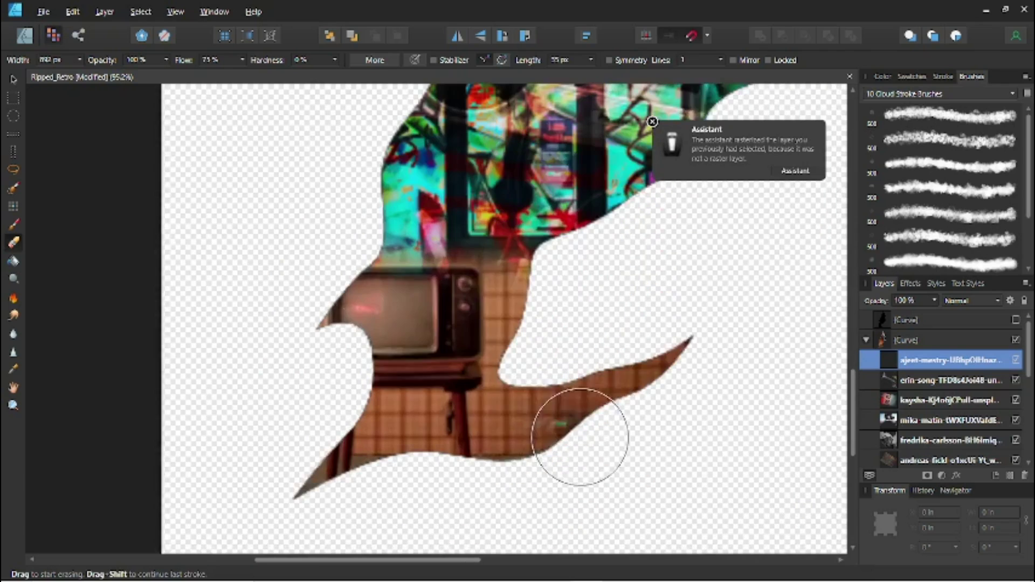
pyautogui.moveTo(580, 437); pyautogui.dragTo(557, 248)
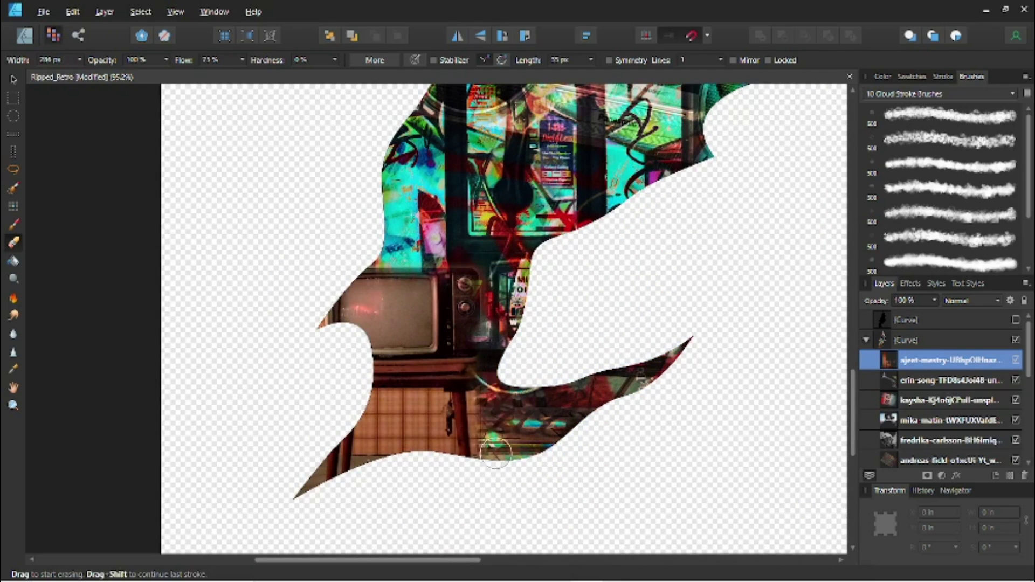
pyautogui.moveTo(373, 482); pyautogui.dragTo(506, 436)
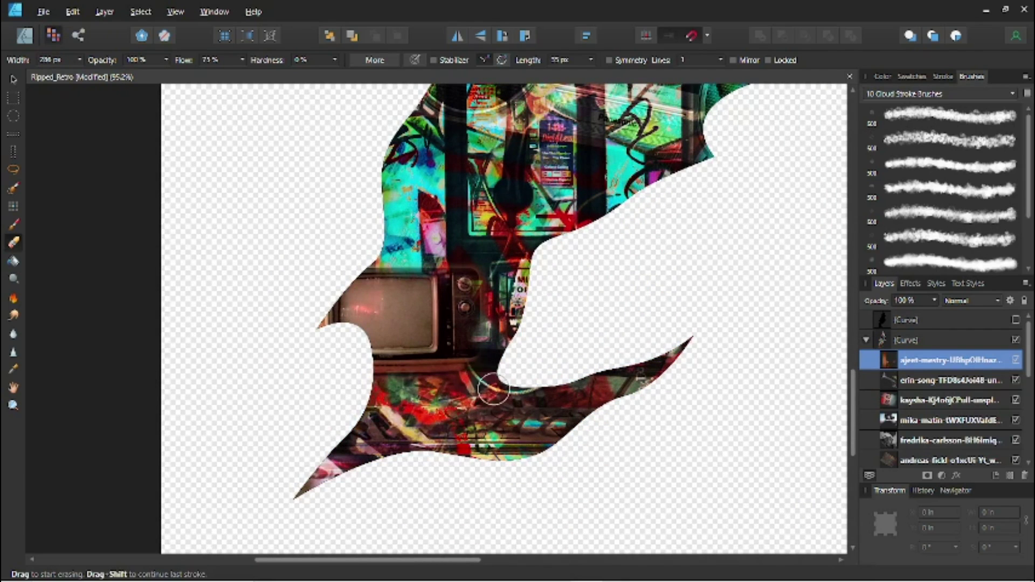
pyautogui.click(16, 80)
pyautogui.scroll(-2, 815, 392)
pyautogui.scroll(2, 812, 398)
pyautogui.press('e')
pyautogui.click(9, 81)
pyautogui.press('e')
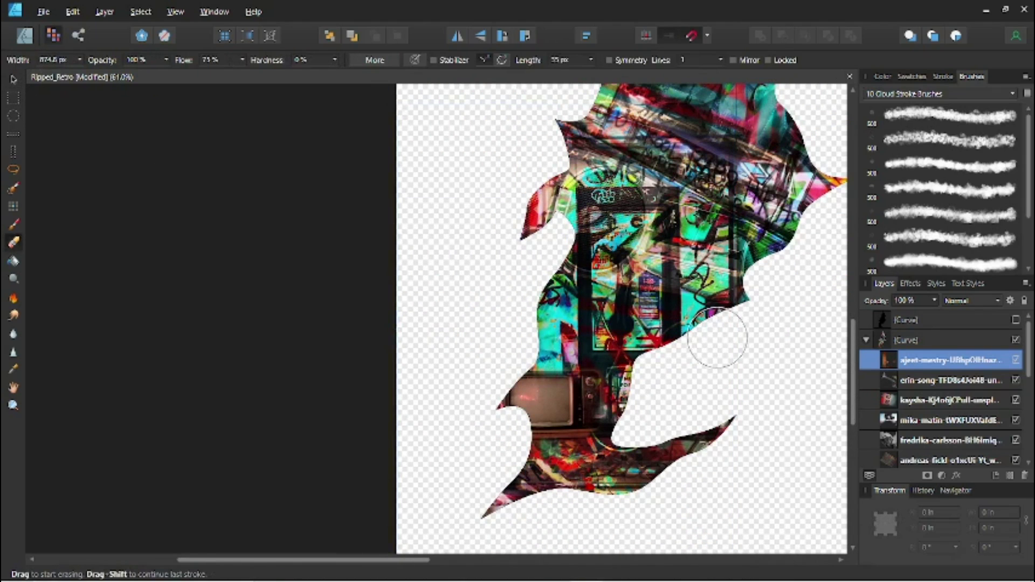
# Set the television photo's blend mode to Darker Color and move it down into the curve's tail
pyautogui.click(14, 79)
pyautogui.click(975, 301)
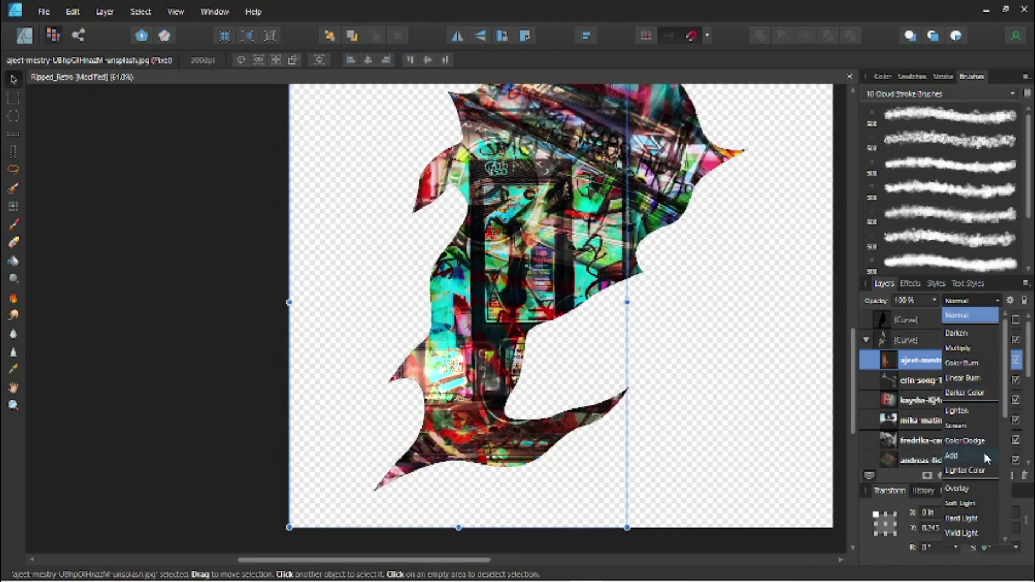
pyautogui.scroll(-3, 982, 524)
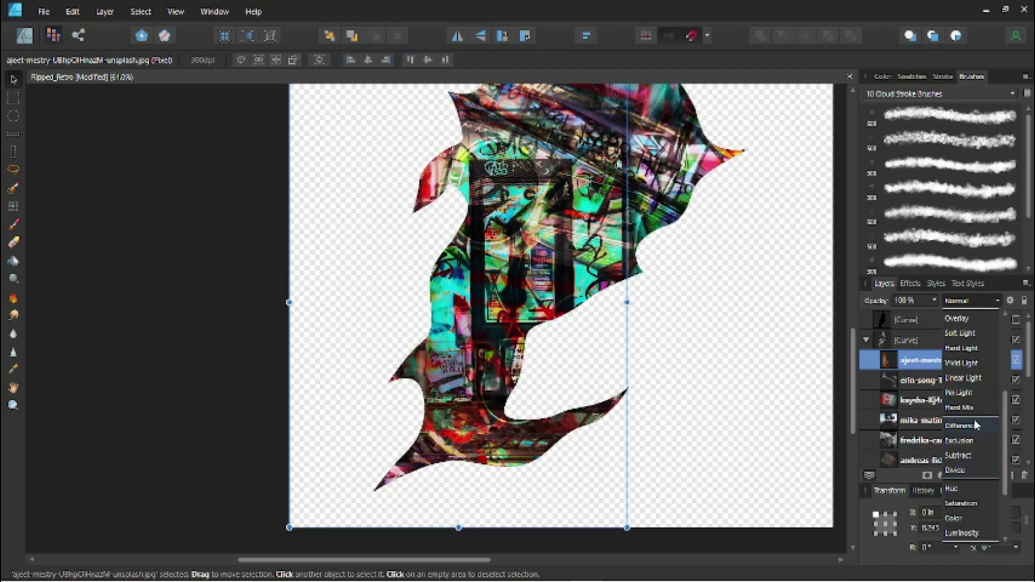
pyautogui.scroll(3, 977, 337)
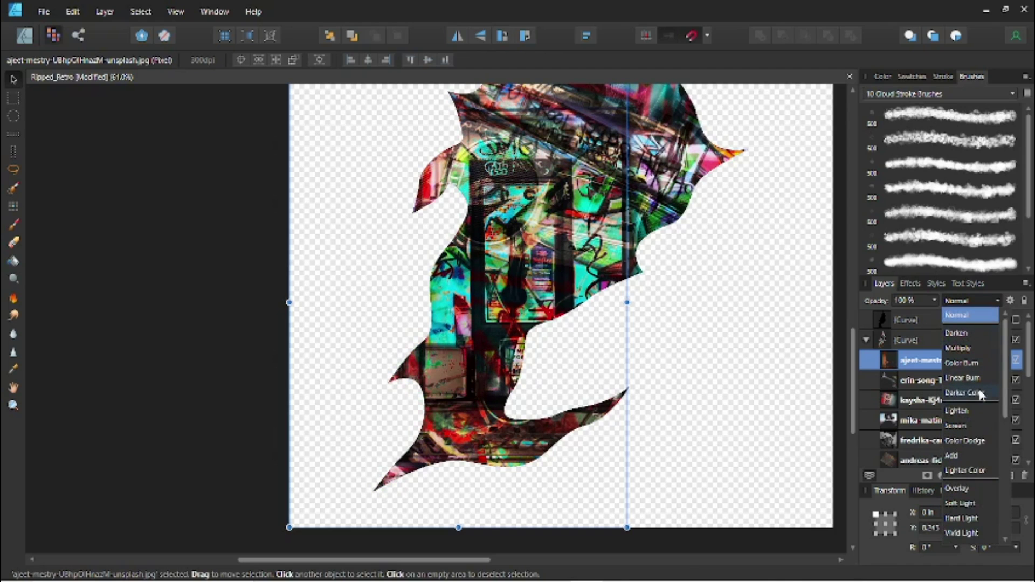
pyautogui.click(981, 395)
pyautogui.scroll(5, 502, 339)
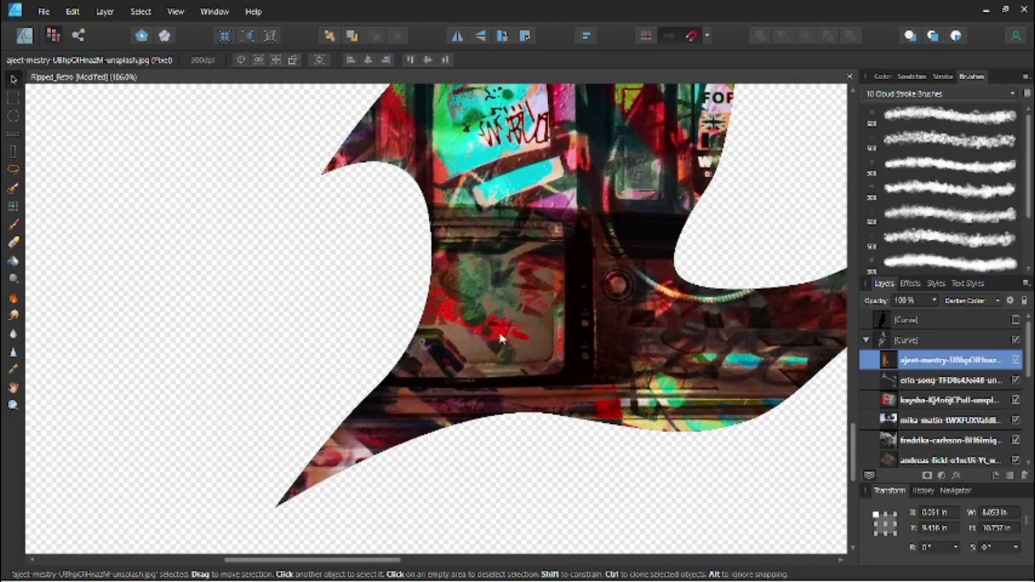
pyautogui.scroll(-6, 504, 364)
pyautogui.scroll(6, 517, 231)
pyautogui.scroll(-8, 477, 328)
pyautogui.click(716, 494)
pyautogui.moveTo(716, 493); pyautogui.dragTo(597, 425)
# Show the red-and-white striped photo, position it over the curve, and clip it inside as the top photo
pyautogui.scroll(-8, 998, 400)
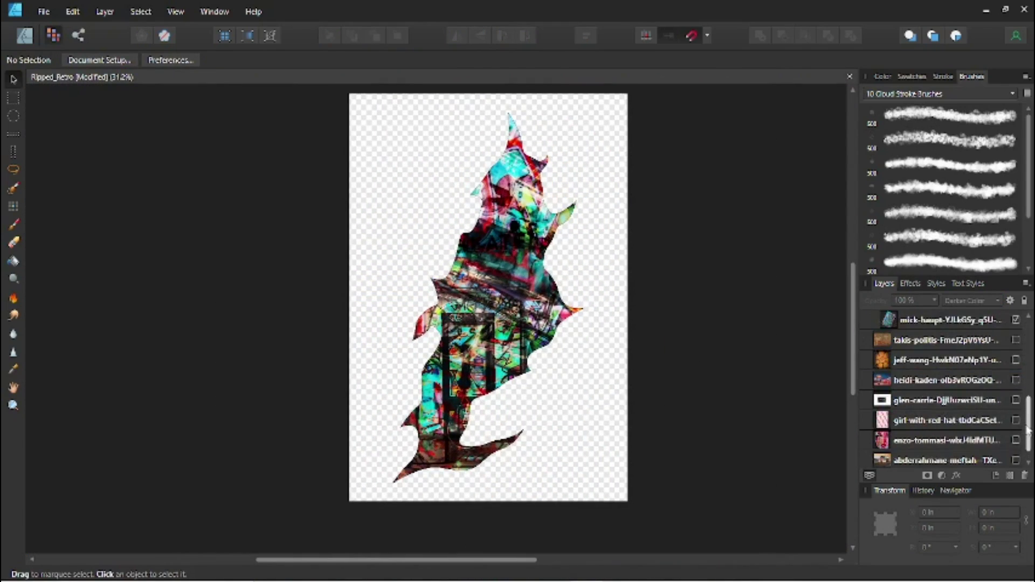
pyautogui.click(1016, 420)
pyautogui.scroll(-2, 606, 440)
pyautogui.click(606, 443)
pyautogui.moveTo(621, 487); pyautogui.dragTo(618, 455)
pyautogui.moveTo(947, 420); pyautogui.dragTo(952, 345)
pyautogui.scroll(4, 511, 387)
# Set the striped photo's blend mode to Overlay, compare it hidden and shown, and move it five levels down in the layer stack
pyautogui.click(972, 301)
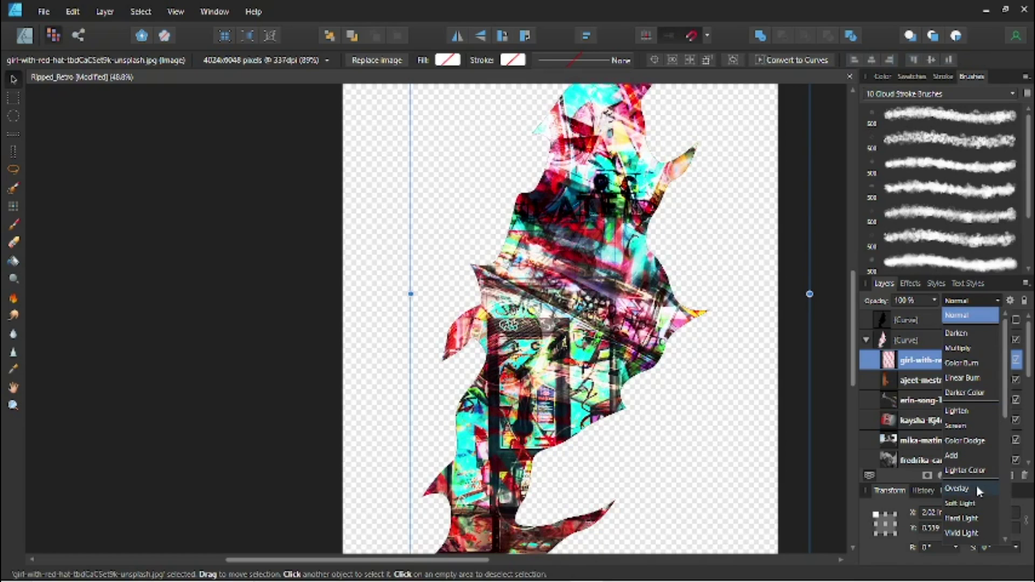
pyautogui.click(976, 485)
pyautogui.click(1016, 360)
pyautogui.click(1017, 360)
pyautogui.hotkey('ctrl', '[')
pyautogui.hotkey('ctrl', '[')
pyautogui.hotkey('ctrl', '[')
pyautogui.hotkey('ctrl', '[')
pyautogui.hotkey('ctrl', '[')
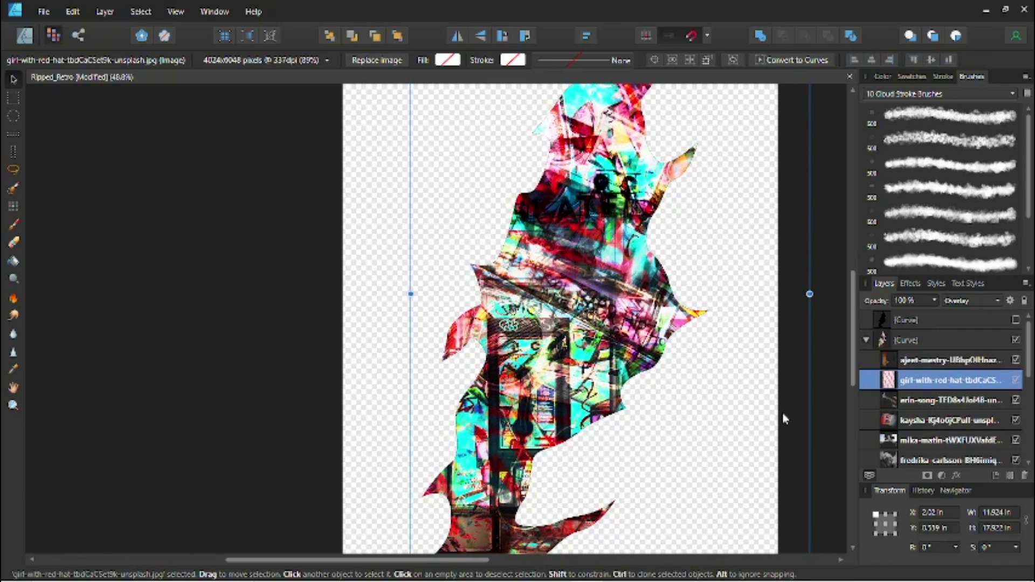
# Examine the blended details in the middle and lower parts of the collage up close
pyautogui.scroll(6, 616, 363)
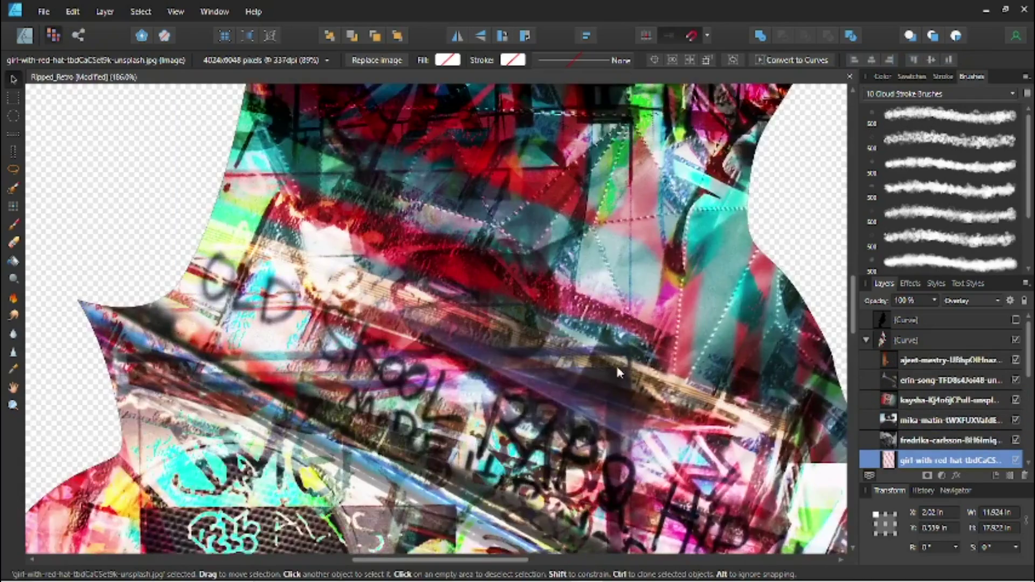
pyautogui.scroll(5, 616, 363)
pyautogui.scroll(-6, 617, 367)
pyautogui.scroll(-4, 617, 369)
pyautogui.scroll(6, 466, 363)
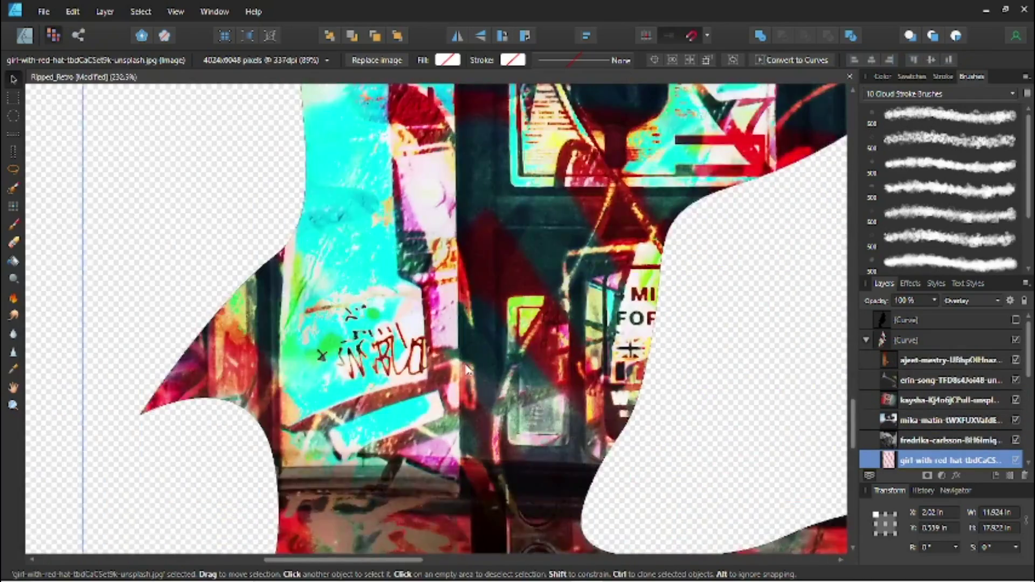
pyautogui.scroll(-8, 466, 363)
pyautogui.click(776, 402)
# Show the pink photo, position it over the curve's body, and clip it inside the curve as the top photo
pyautogui.scroll(-5, 984, 395)
pyautogui.click(1017, 421)
pyautogui.scroll(-2, 594, 387)
pyautogui.moveTo(619, 358); pyautogui.dragTo(568, 383)
pyautogui.moveTo(944, 420); pyautogui.dragTo(962, 348)
pyautogui.scroll(2, 555, 336)
pyautogui.scroll(2, 571, 388)
pyautogui.moveTo(580, 434); pyautogui.dragTo(596, 422)
# Set the pink photo's blend mode to Hard Light and move it down the stack to just above the lowest clipped photo
pyautogui.click(971, 300)
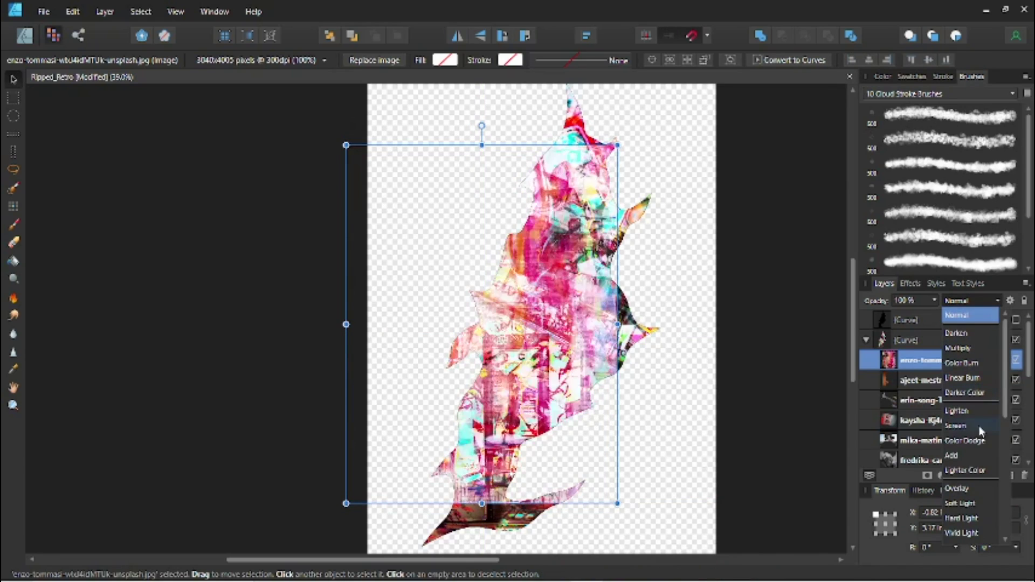
pyautogui.click(977, 519)
pyautogui.hotkey('ctrl', '[')
pyautogui.hotkey('ctrl', '[')
pyautogui.hotkey('ctrl', '[')
pyautogui.hotkey('ctrl', '[')
pyautogui.hotkey('ctrl', '[')
pyautogui.hotkey('ctrl', '[')
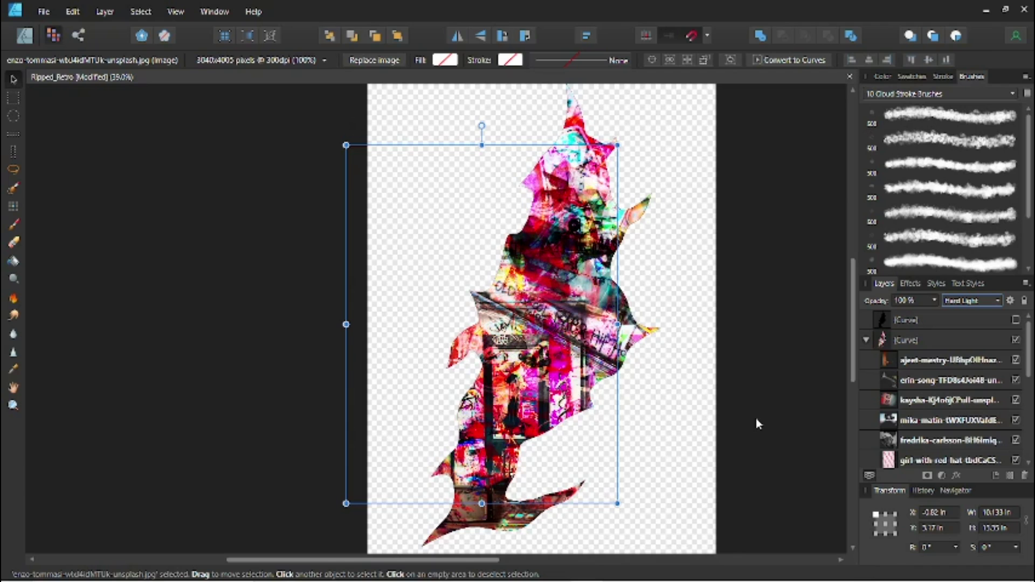
# Soften the pink photo's edge near the upper part of the curve with the soft Erase Brush
pyautogui.press('e')
pyautogui.moveTo(622, 135); pyautogui.dragTo(603, 127)
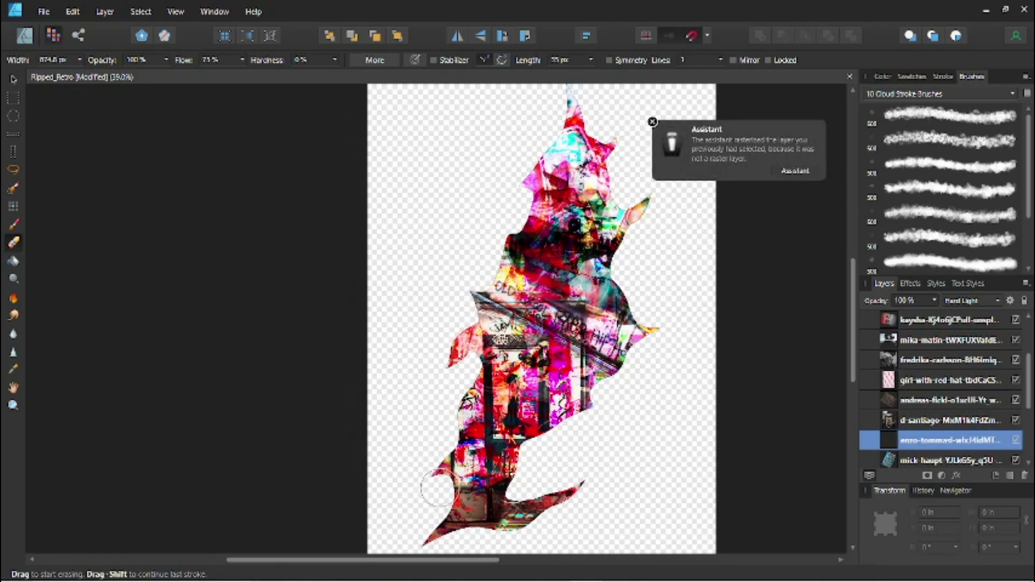
pyautogui.scroll(4, 669, 300)
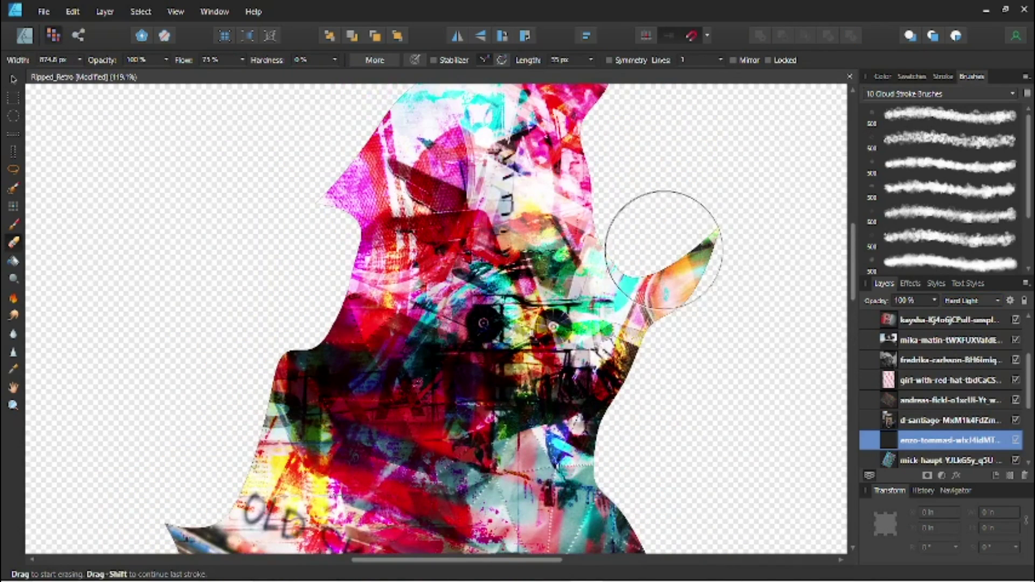
pyautogui.scroll(-5, 663, 250)
pyautogui.scroll(-5, 674, 421)
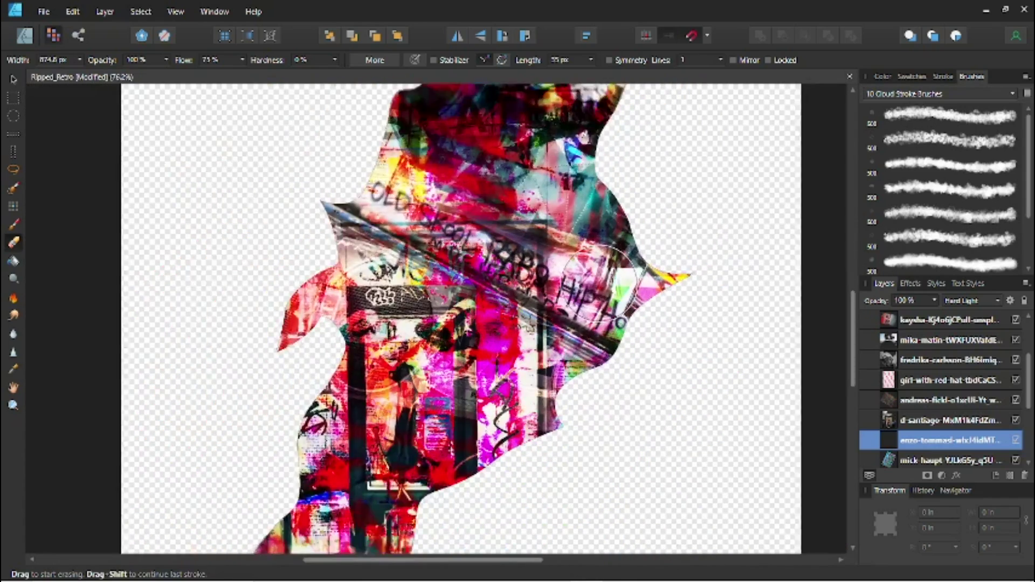
# Add a Levels adjustment to the pink photo with a black level of 5% and a white level of 96%
pyautogui.press('v')
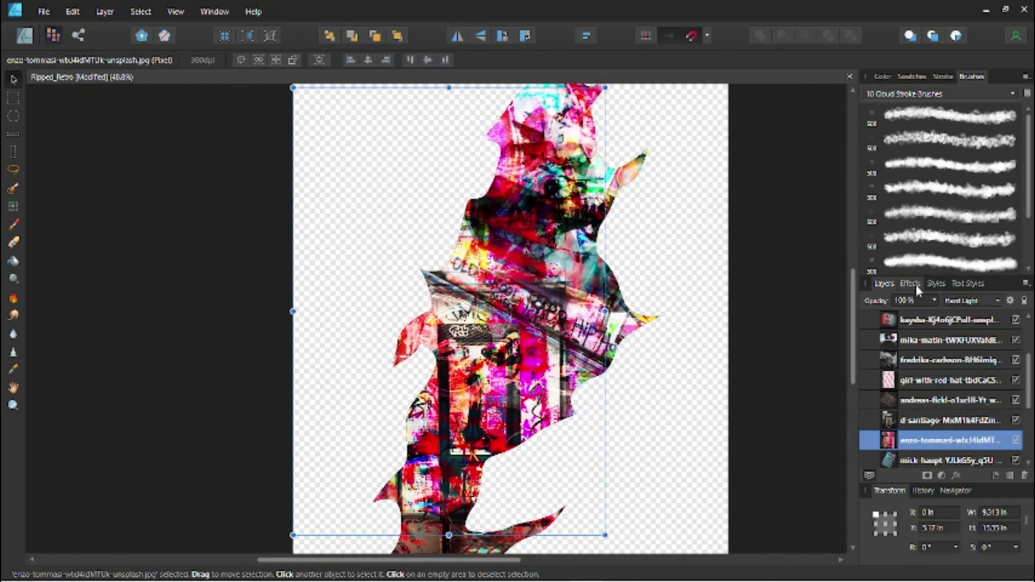
pyautogui.click(942, 477)
pyautogui.click(917, 173)
pyautogui.moveTo(667, 210); pyautogui.dragTo(783, 217)
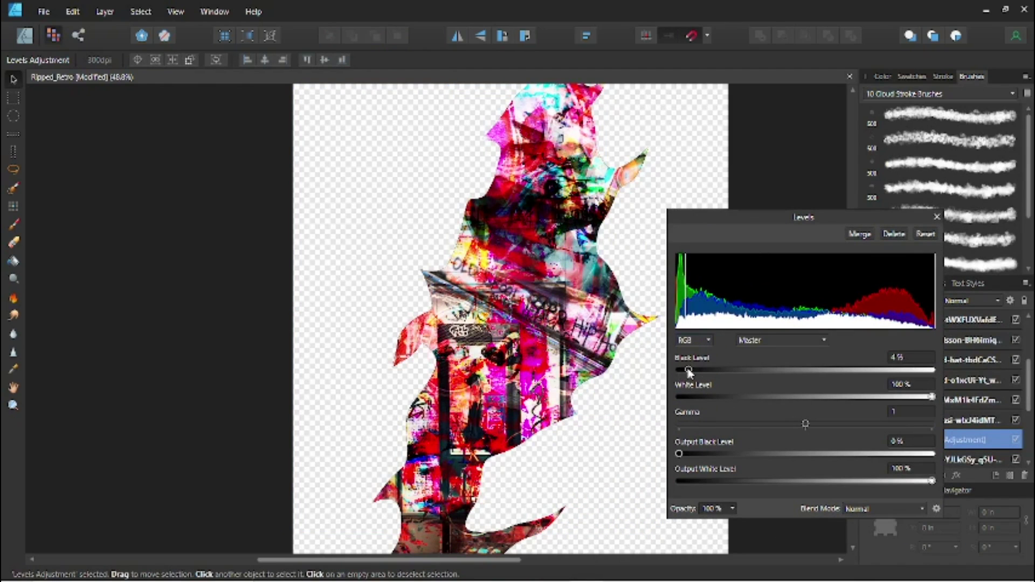
pyautogui.moveTo(689, 374)
pyautogui.mouseDown()
pyautogui.moveTo(707, 375)
pyautogui.moveTo(694, 382)
pyautogui.mouseUp()
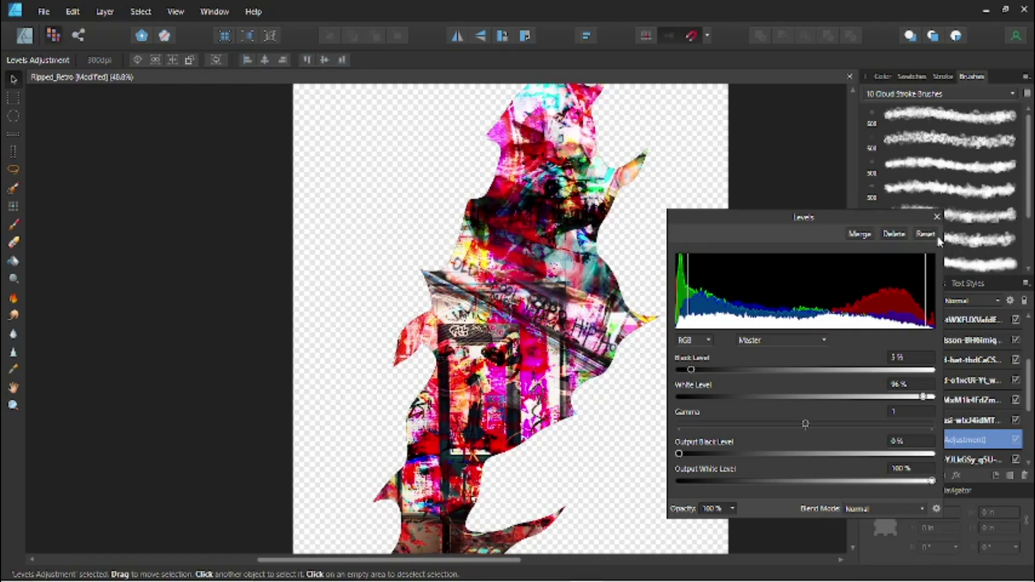
pyautogui.click(937, 216)
pyautogui.scroll(-2, 604, 443)
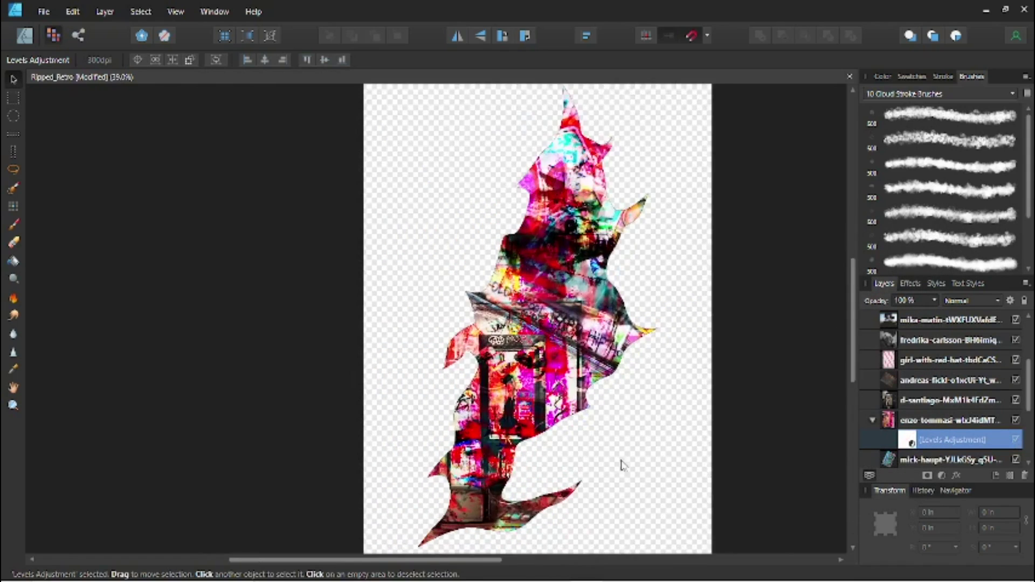
pyautogui.scroll(4, 566, 496)
pyautogui.scroll(9, 558, 474)
pyautogui.scroll(-5, 557, 472)
pyautogui.scroll(-2, 558, 472)
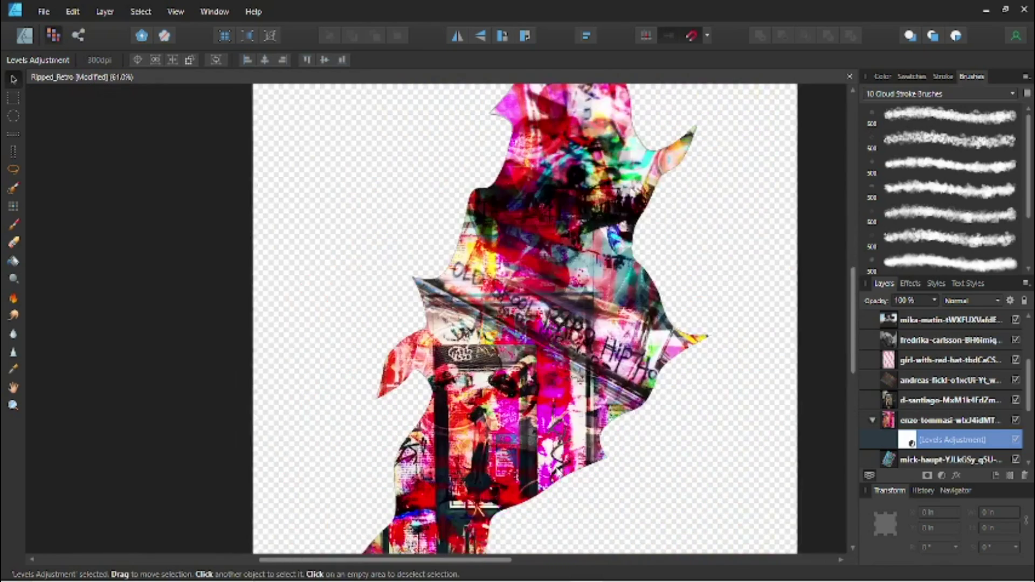
pyautogui.scroll(-2, 557, 472)
# Collapse the pink photo's layer, preview the hidden Route 66 diner photo on the canvas, and hide it again
pyautogui.click(872, 421)
pyautogui.scroll(-3, 991, 414)
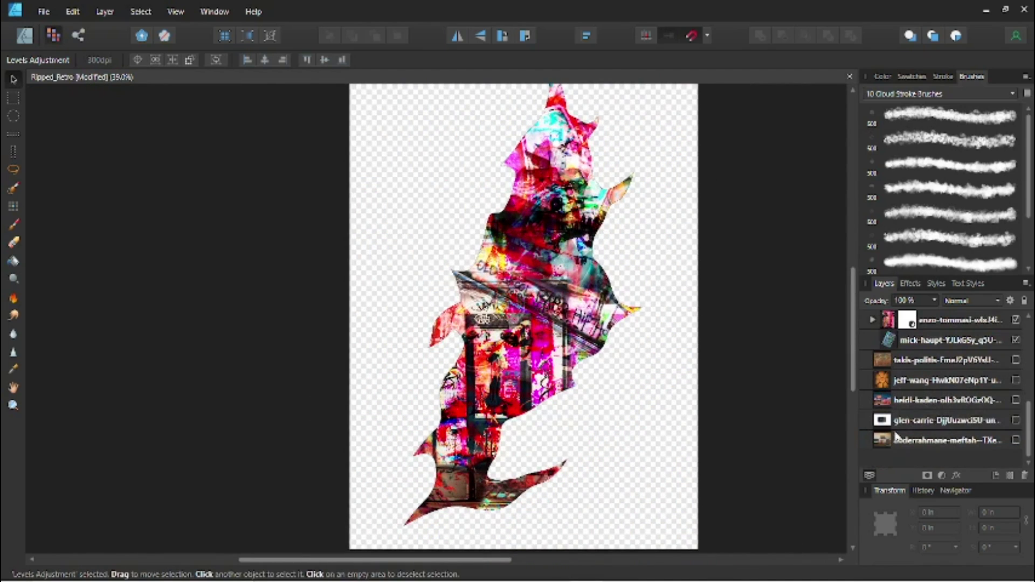
pyautogui.click(1016, 400)
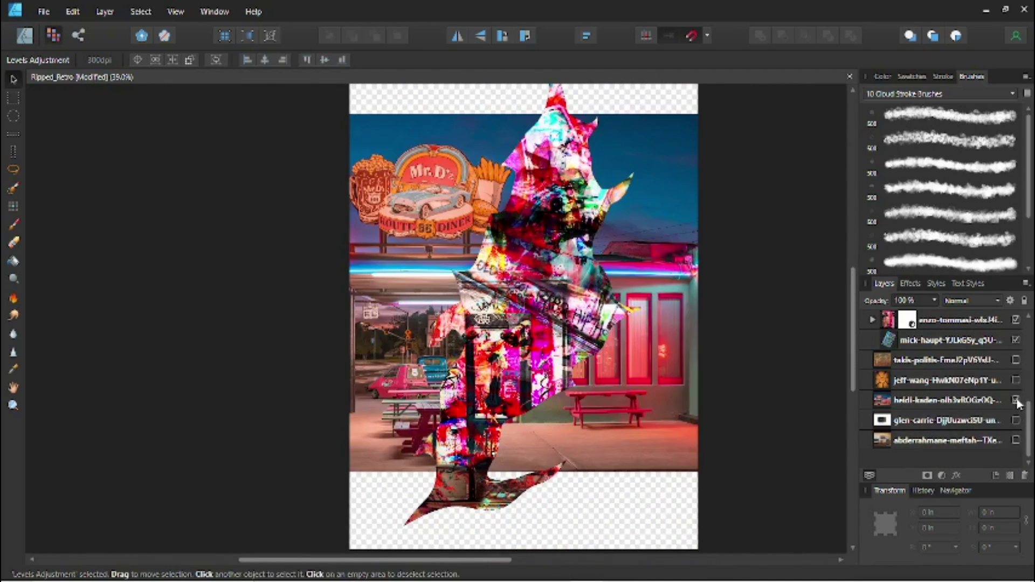
pyautogui.click(1016, 400)
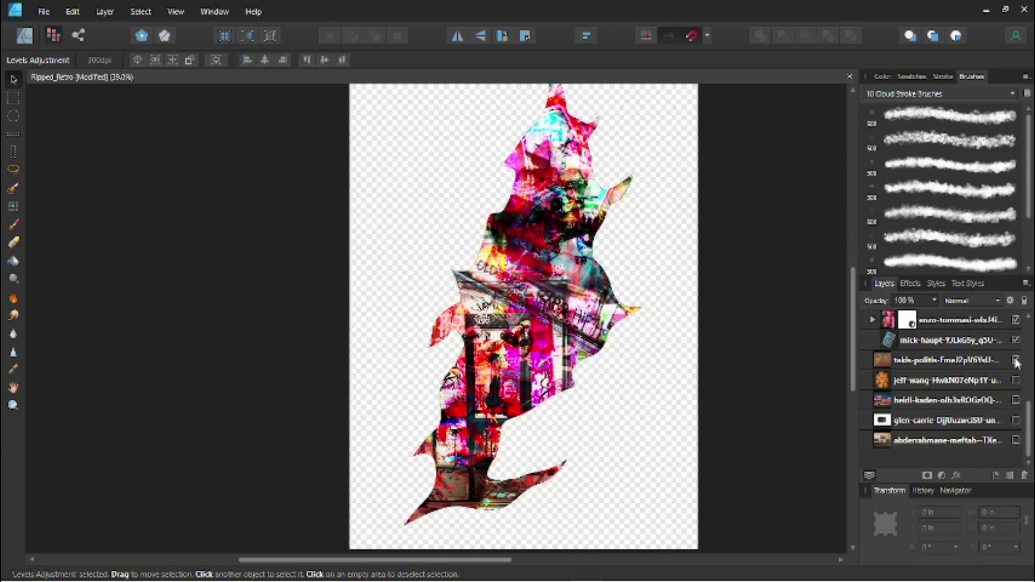
# Show the brown photo, rotate it to about -56° over the whole curve, and clip it inside the curve as the top photo
pyautogui.click(1016, 360)
pyautogui.click(669, 430)
pyautogui.moveTo(709, 453); pyautogui.dragTo(513, 543)
pyautogui.scroll(-3, 537, 517)
pyautogui.moveTo(640, 451); pyautogui.dragTo(700, 466)
pyautogui.moveTo(588, 431); pyautogui.dragTo(575, 426)
pyautogui.moveTo(941, 360)
pyautogui.mouseDown()
pyautogui.moveTo(950, 301)
pyautogui.moveTo(941, 348)
pyautogui.mouseUp()
pyautogui.scroll(3, 603, 421)
pyautogui.moveTo(852, 345); pyautogui.dragTo(850, 381)
# Set the brown photo's blend mode to Soft Light and its opacity to 50%
pyautogui.click(971, 300)
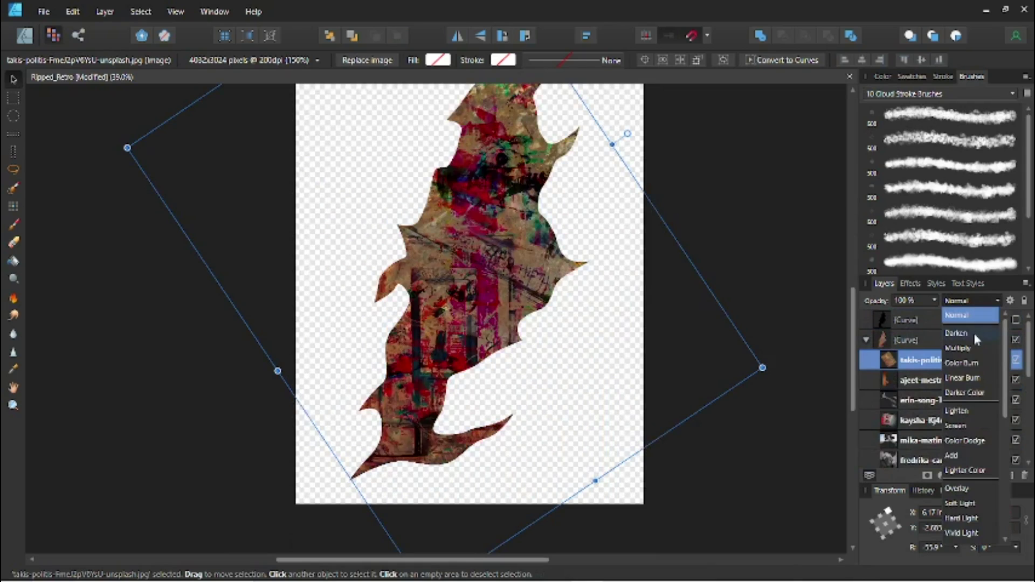
pyautogui.click(969, 506)
pyautogui.click(918, 299)
pyautogui.write('50')
pyautogui.press('Return')
# Examine the collage up close from its lower tip to its upper part, comparing it with the brown photo hidden and shown
pyautogui.scroll(8, 450, 476)
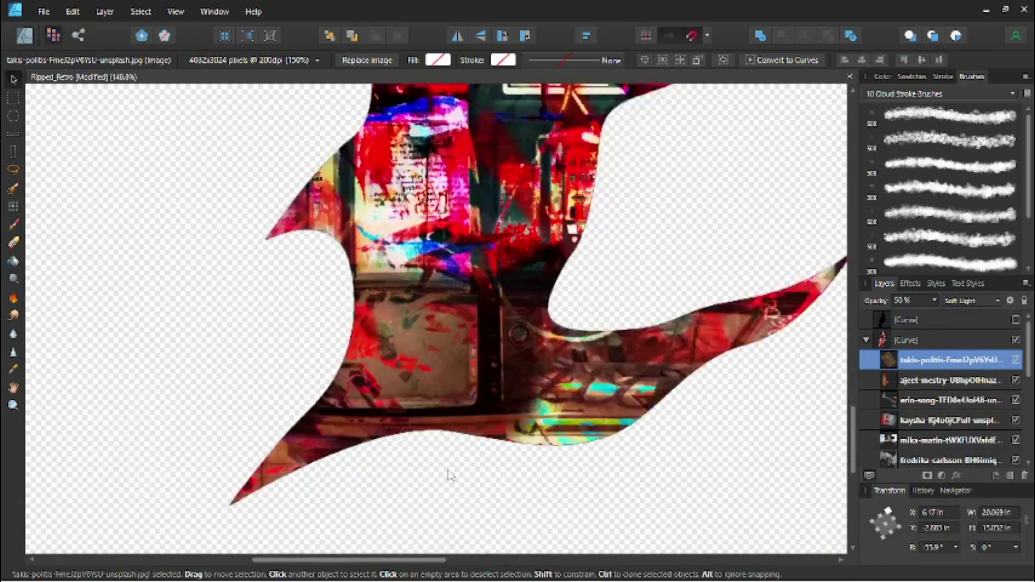
pyautogui.scroll(3, 451, 476)
pyautogui.click(1016, 360)
pyautogui.click(1016, 360)
pyautogui.press('space')
pyautogui.moveTo(785, 201); pyautogui.dragTo(677, 520)
pyautogui.moveTo(814, 175); pyautogui.dragTo(653, 447)
pyautogui.scroll(-3, 652, 447)
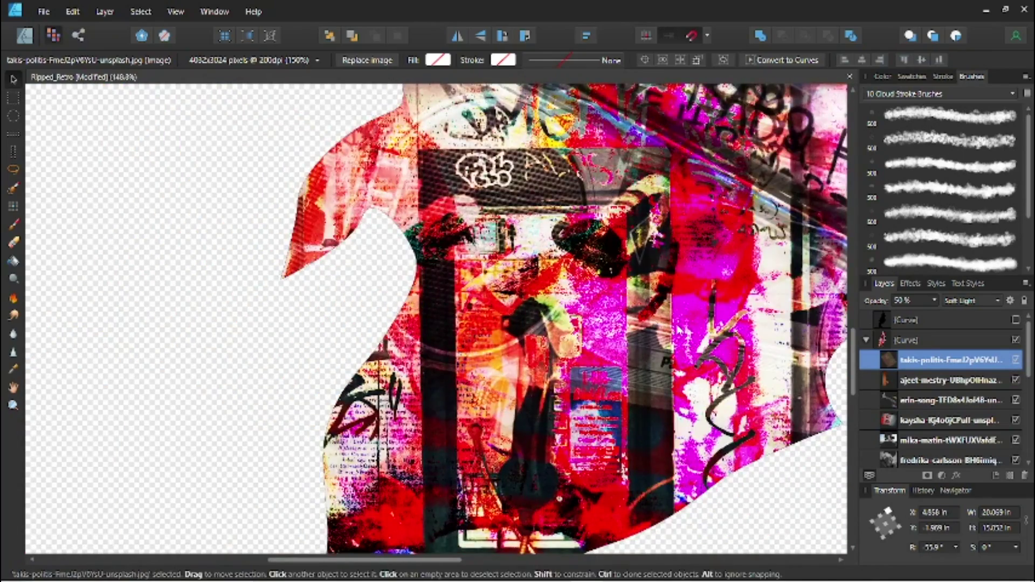
pyautogui.press('space')
pyautogui.moveTo(761, 267); pyautogui.dragTo(551, 449)
pyautogui.moveTo(772, 216); pyautogui.dragTo(766, 450)
pyautogui.moveTo(822, 200); pyautogui.dragTo(807, 377)
pyautogui.scroll(-4, 937, 419)
pyautogui.moveTo(1029, 415); pyautogui.dragTo(1029, 370)
# Duplicate the clipped black-and-white Linear Burn photo and set the duplicate's blend mode to Overlay
pyautogui.click(1016, 400)
pyautogui.click(981, 426)
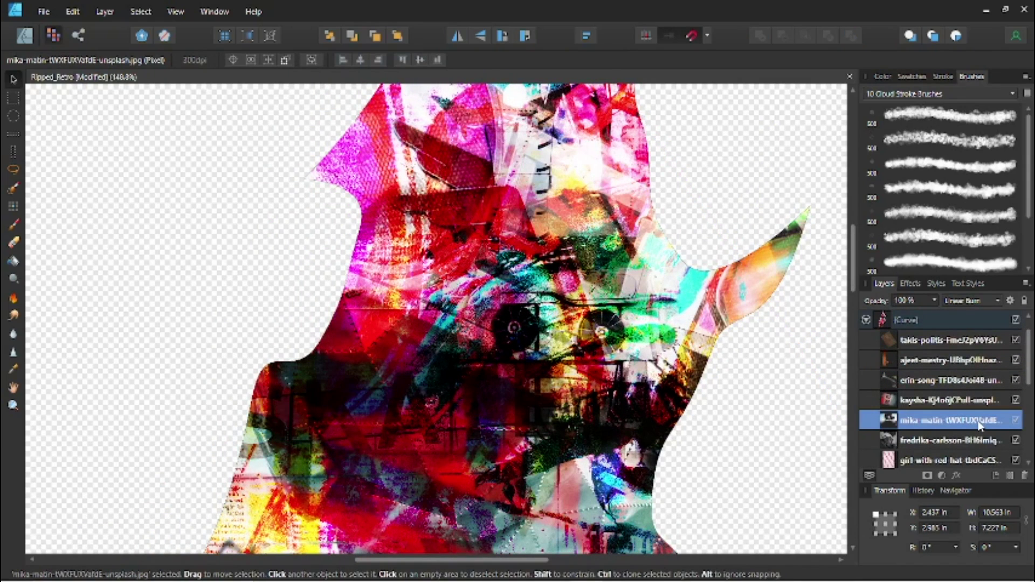
pyautogui.hotkey('ctrl', 'j')
pyautogui.click(971, 300)
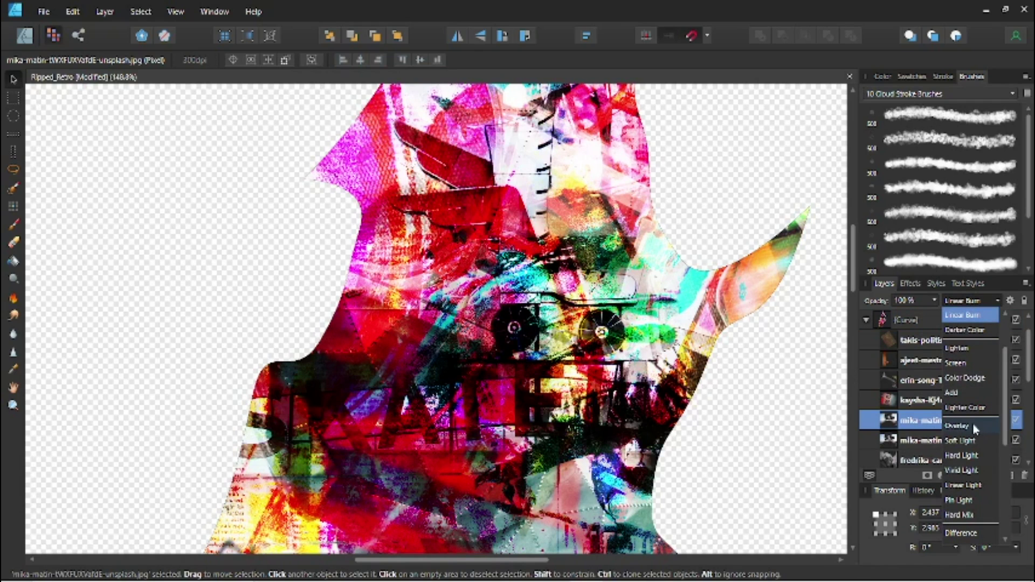
pyautogui.click(974, 425)
pyautogui.scroll(-7, 609, 294)
pyautogui.scroll(1, 669, 352)
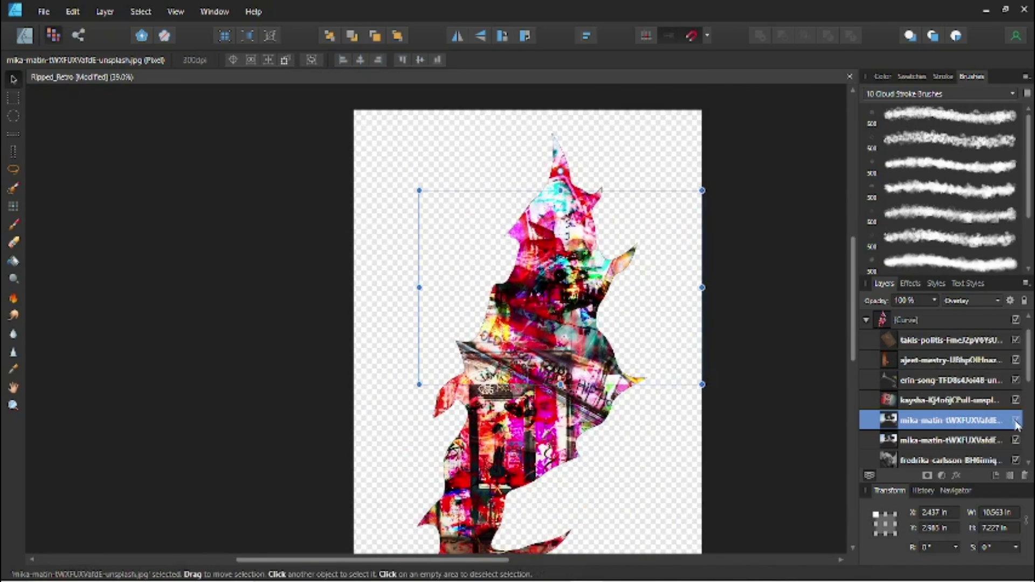
pyautogui.click(722, 431)
pyautogui.scroll(-2, 722, 431)
pyautogui.scroll(1, 943, 416)
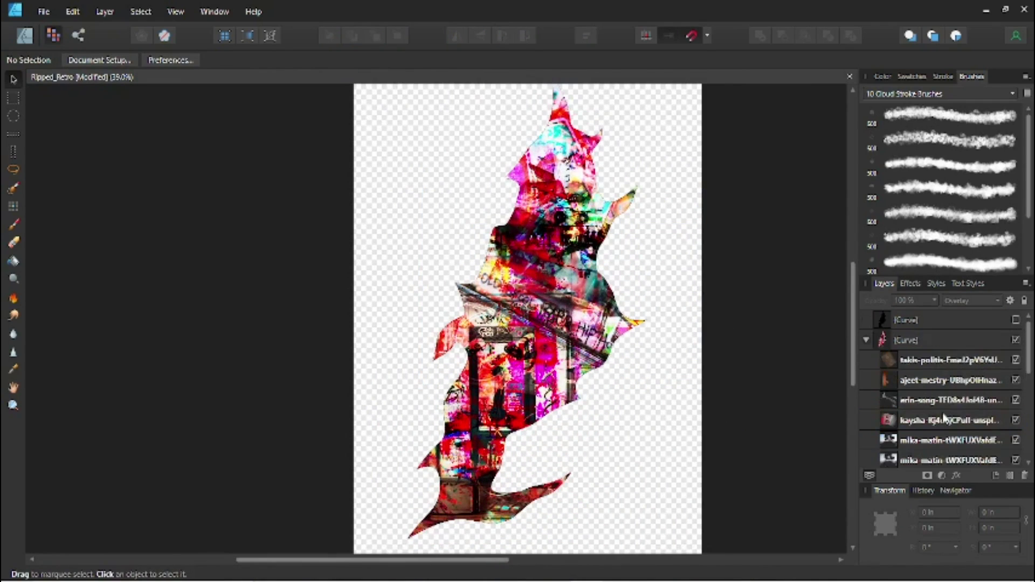
# Duplicate the hidden black curve, show the copy, and swap its fill and stroke to leave only a black outline
pyautogui.click(866, 341)
pyautogui.click(990, 320)
pyautogui.hotkey('ctrl', 'j')
pyautogui.click(1016, 341)
pyautogui.hotkey('shift', 'x')
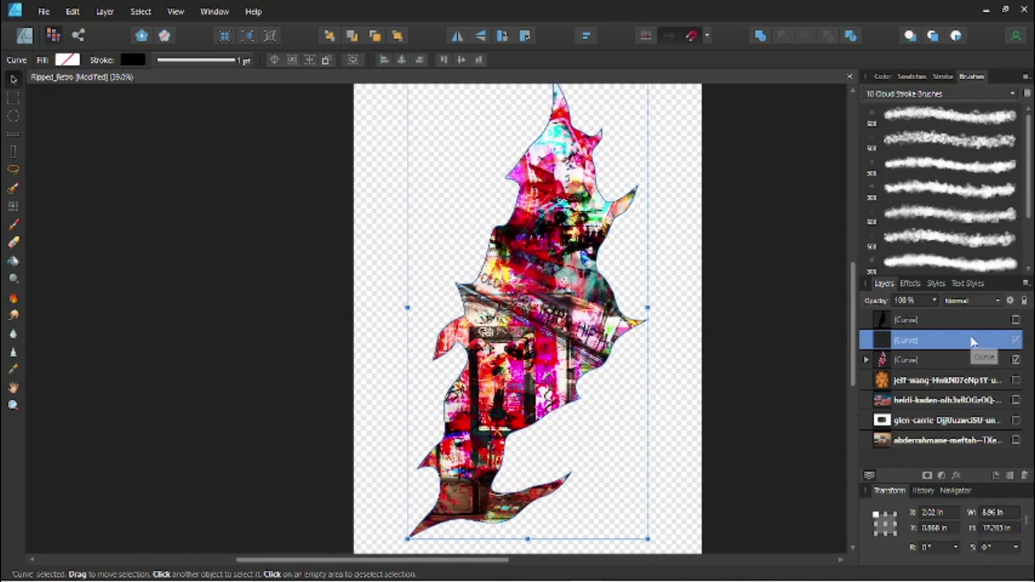
# Switch to the Designer persona and set the outline curve's stroke width to 14 pt
pyautogui.click(24, 36)
pyautogui.click(942, 77)
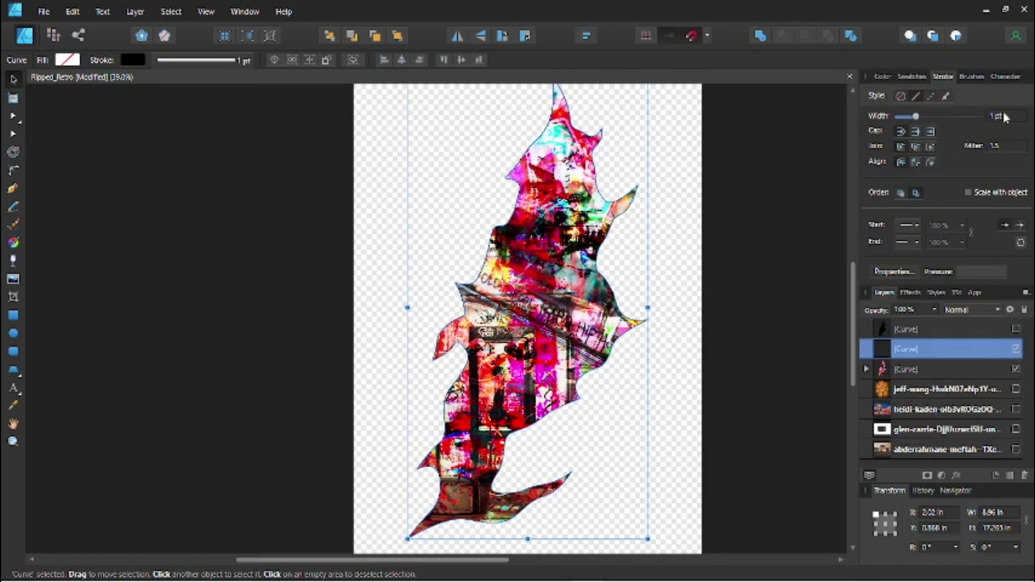
pyautogui.click(1004, 114)
pyautogui.write('10')
pyautogui.press('Return')
# Apply a Gaussian Blur with a 14 px radius to the outline curve and check the softened edge up close
pyautogui.click(910, 292)
pyautogui.click(921, 335)
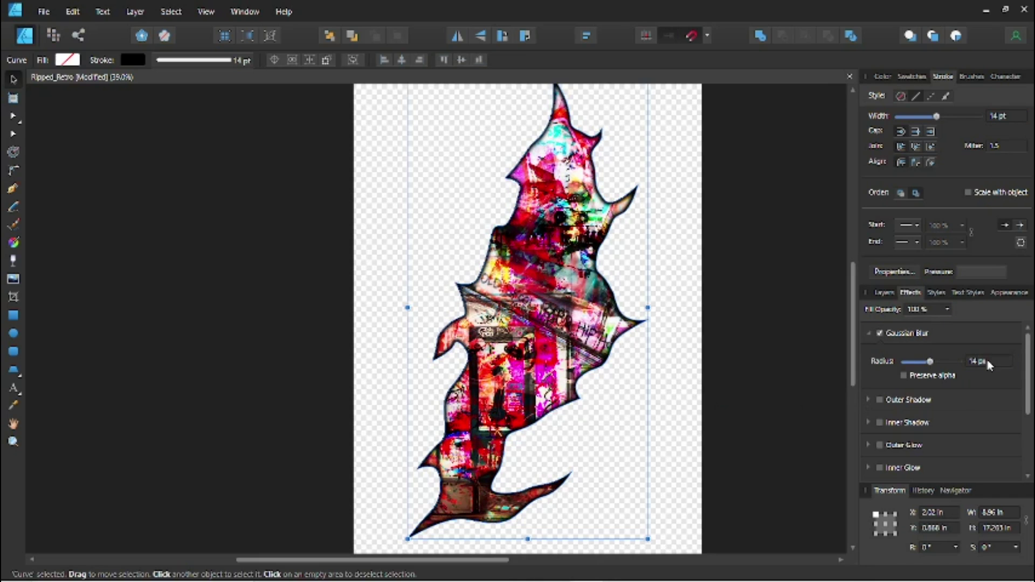
pyautogui.click(676, 356)
pyautogui.scroll(5, 580, 351)
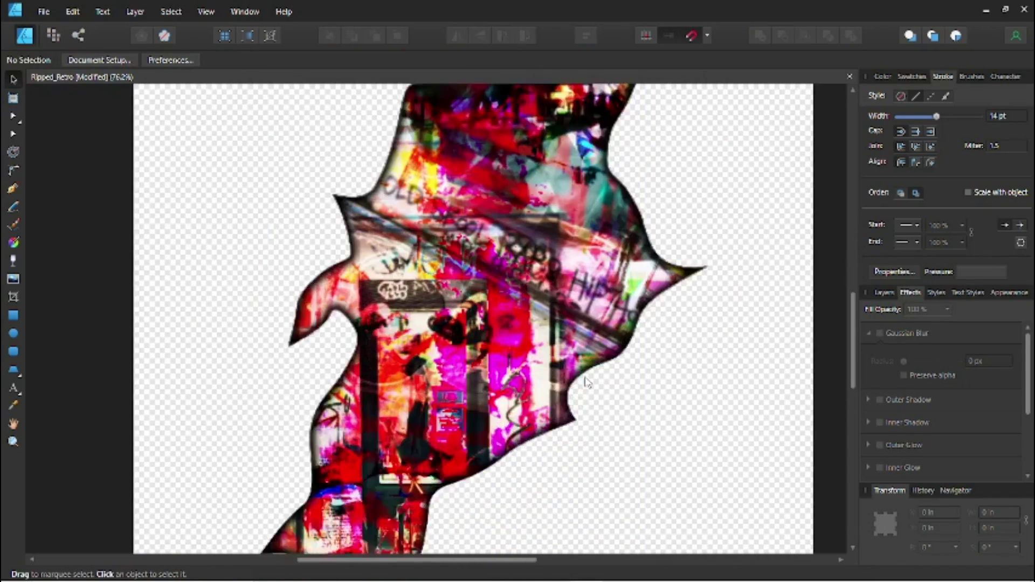
pyautogui.scroll(-5, 562, 408)
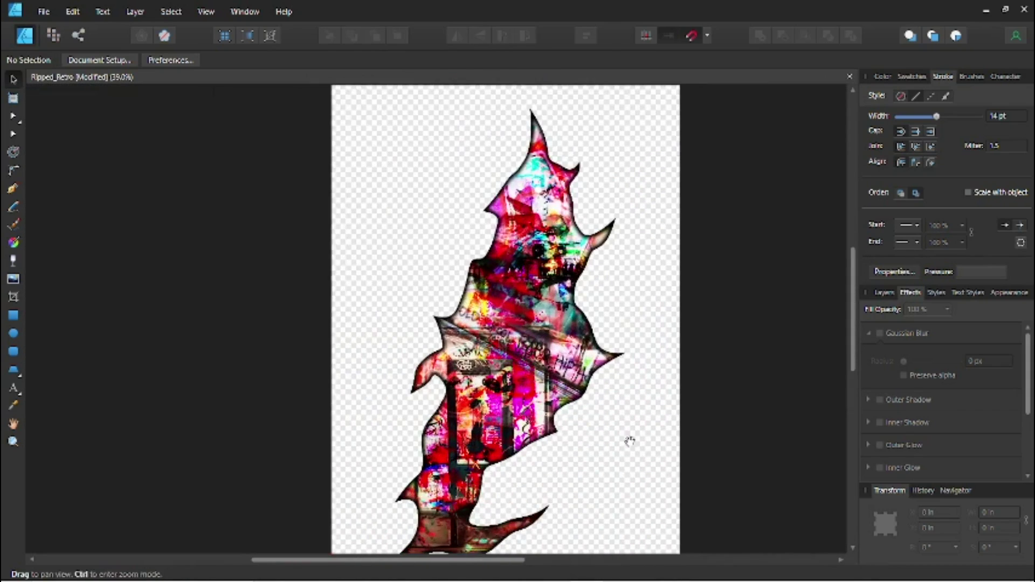
# Reopen the pink photo's Levels adjustment inside the clipped curve and set its black level to 10%
pyautogui.click(883, 294)
pyautogui.click(867, 349)
pyautogui.scroll(-4, 935, 447)
pyautogui.click(872, 451)
pyautogui.scroll(-4, 967, 430)
pyautogui.doubleClick(911, 348)
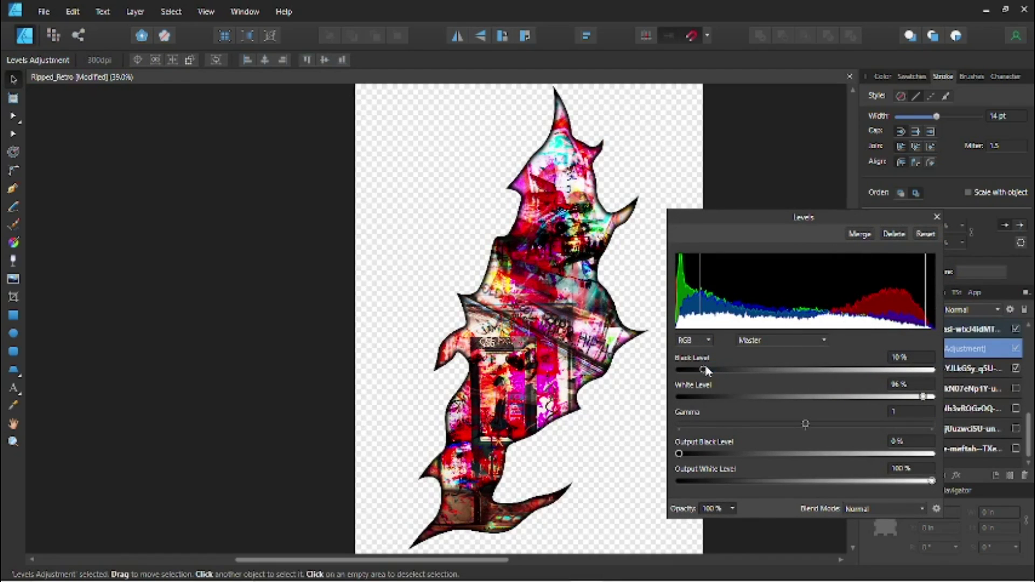
pyautogui.click(938, 217)
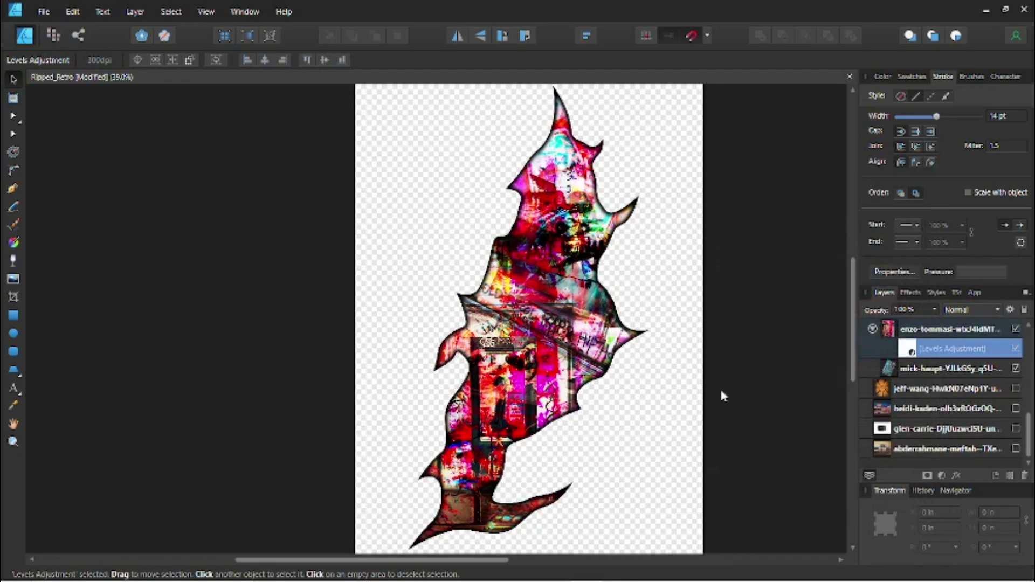